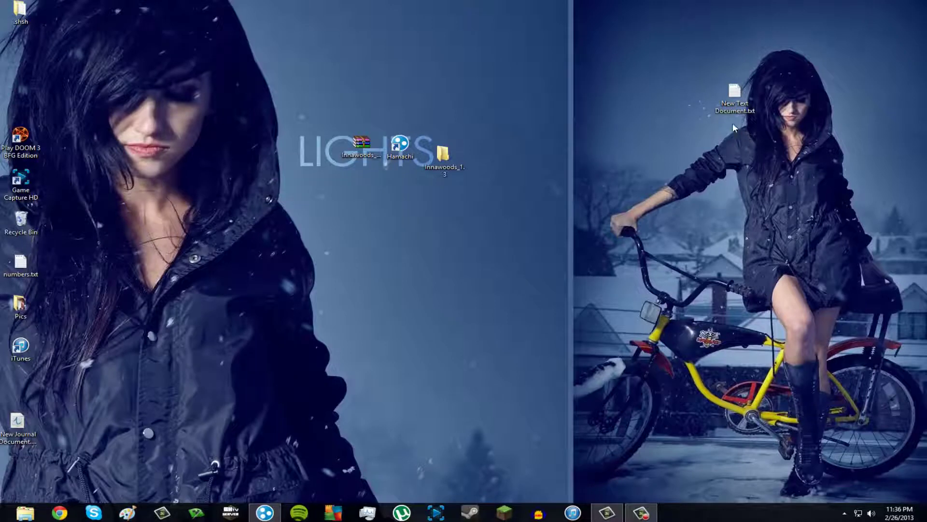
Move New Text Document.txt beside the Hamachi icon and confirm Hamachi is running in the tray
left_click_drag(733, 101, 493, 171)
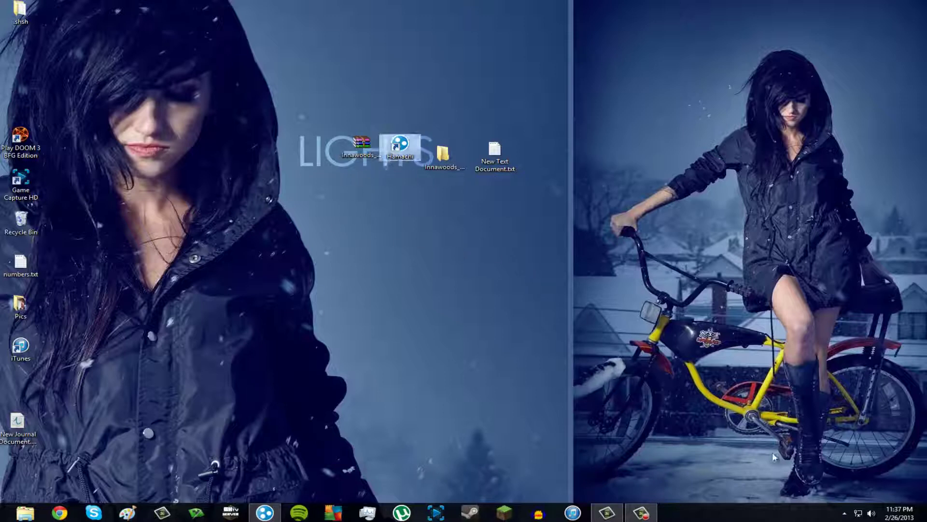
left_click(845, 513)
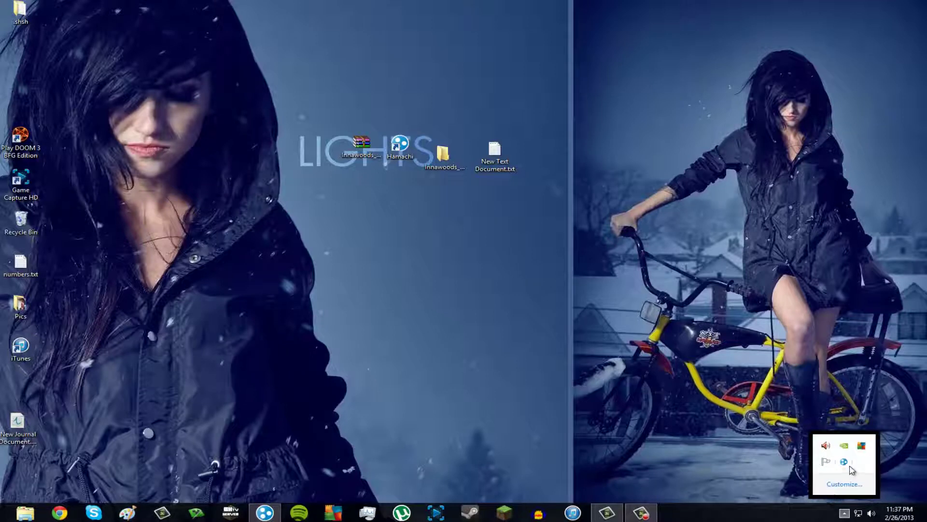
left_click(384, 290)
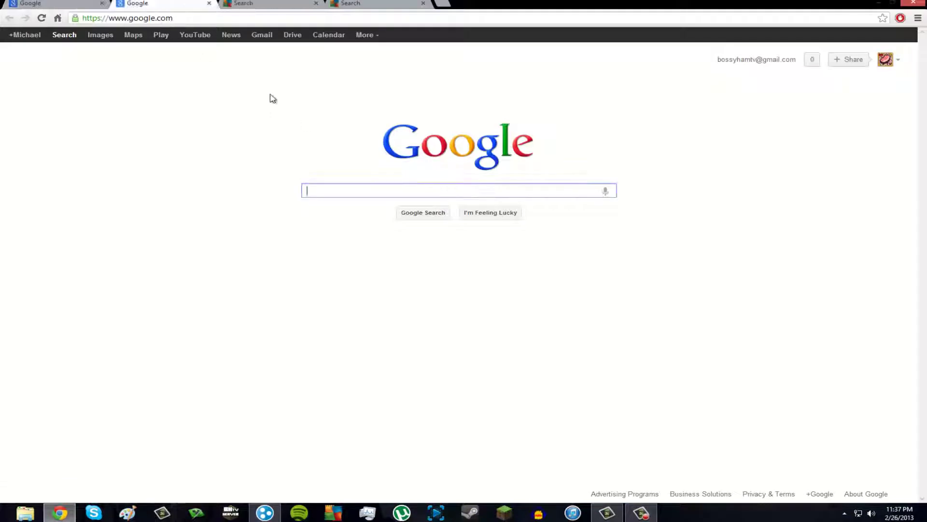
Search 'logmein hamachi', accept the Conditions of Use and download the Hamachi installer
left_click(90, 4)
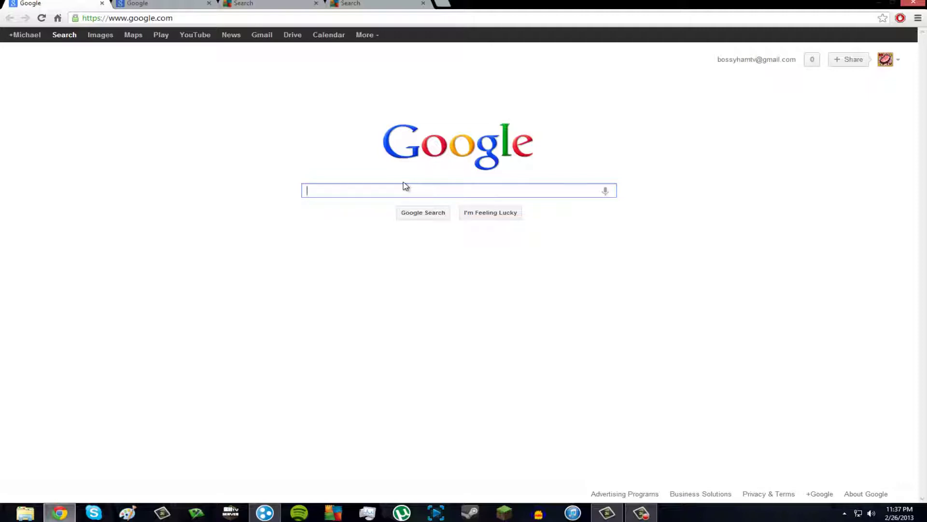
type("log")
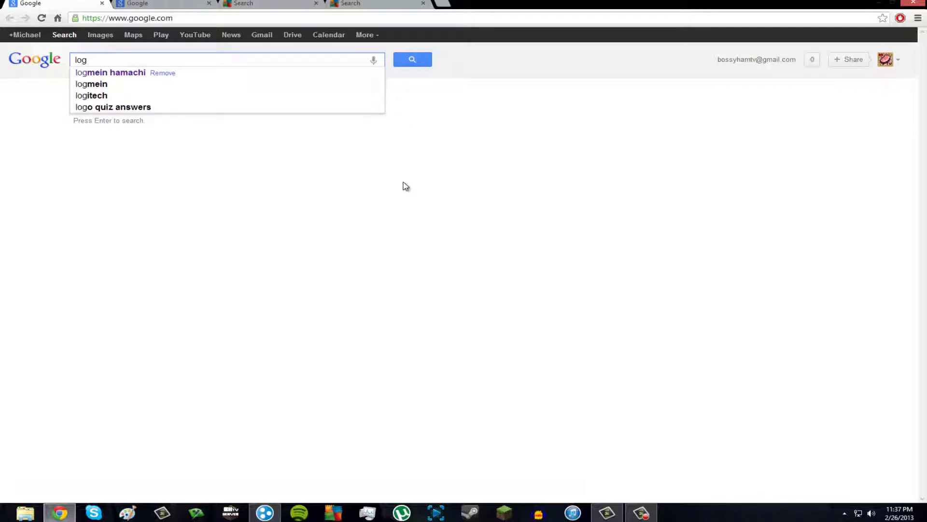
key("Down")
key("Return")
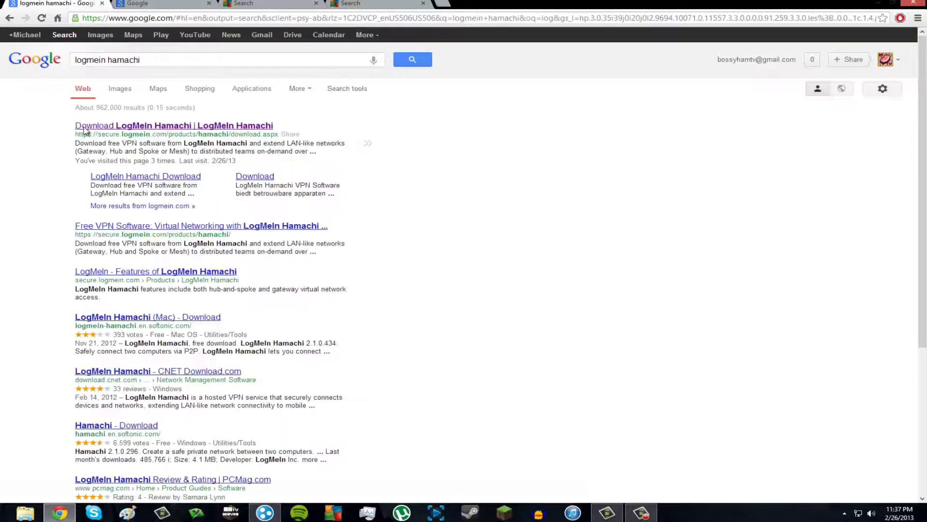
left_click_drag(276, 128, 10, 111)
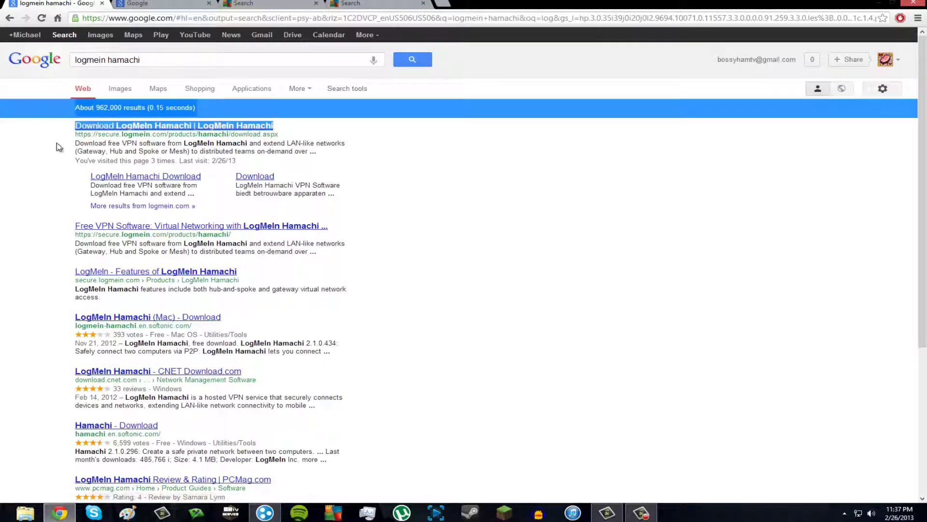
left_click(116, 129)
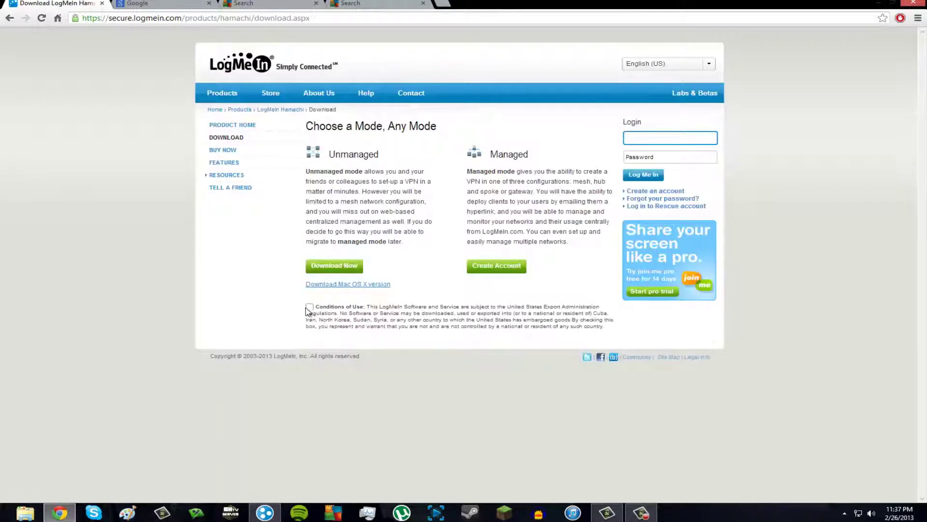
left_click(309, 307)
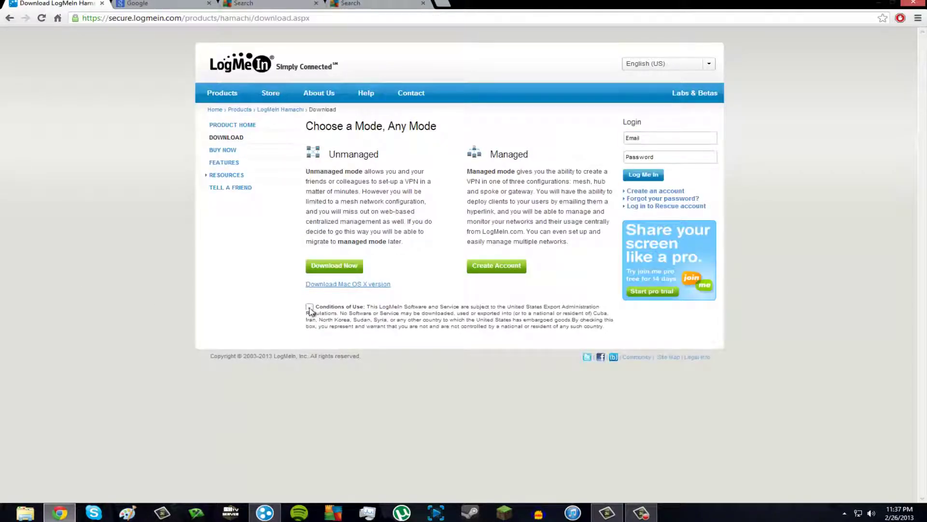
left_click(334, 266)
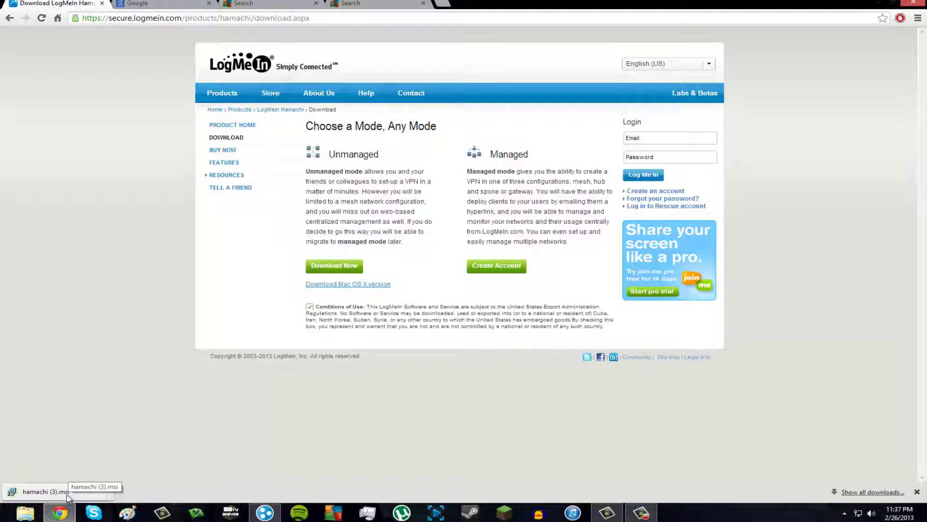
Run the downloaded installer, advance two setup pages, then cancel the proposed reinstall
left_click(44, 492)
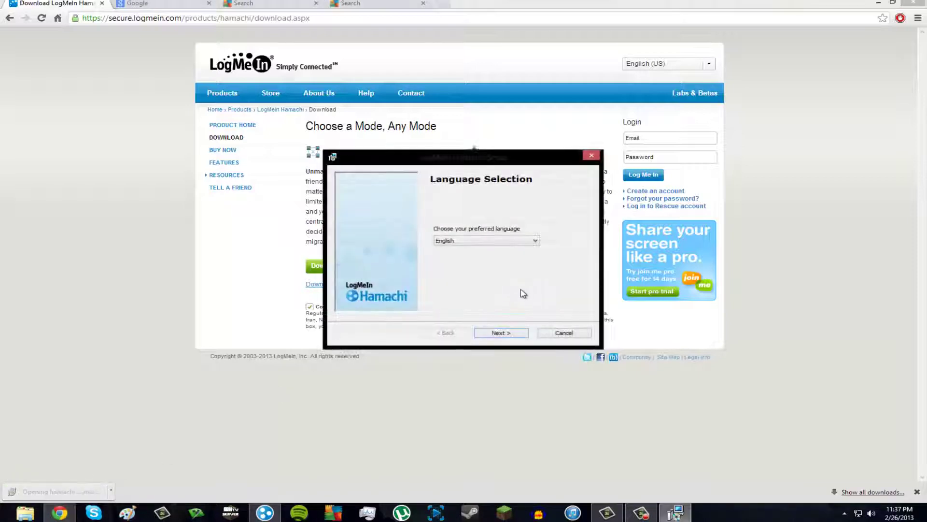
left_click(501, 333)
left_click(518, 334)
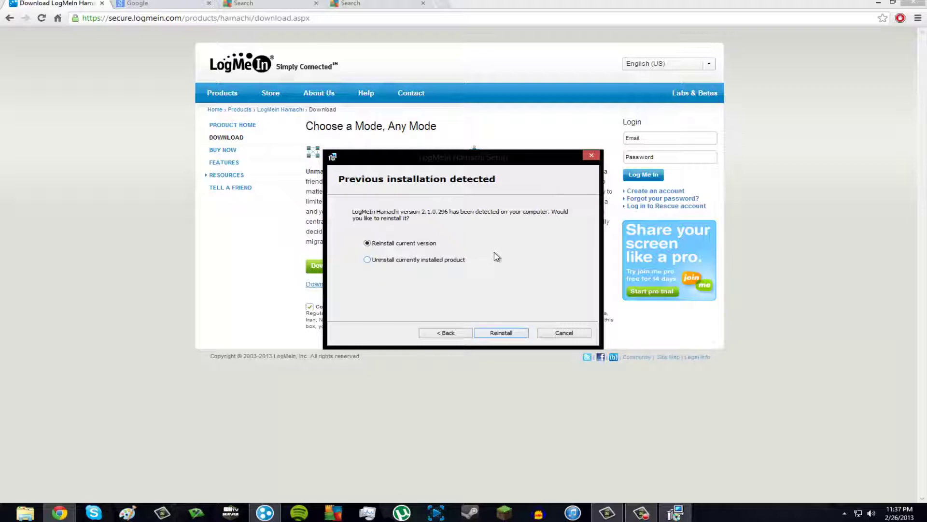
left_click(555, 335)
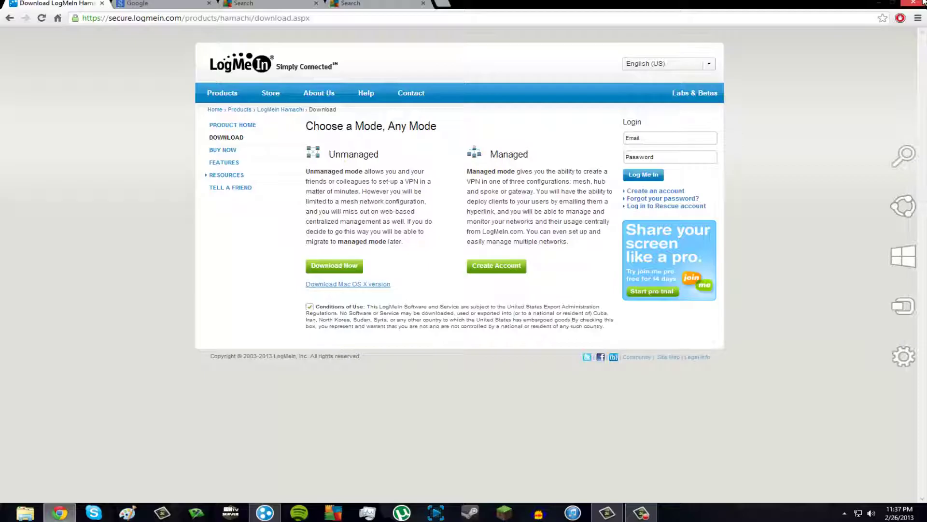
Launch Hamachi from the desktop and delete the existing Innawoods Test network
left_click(869, 3)
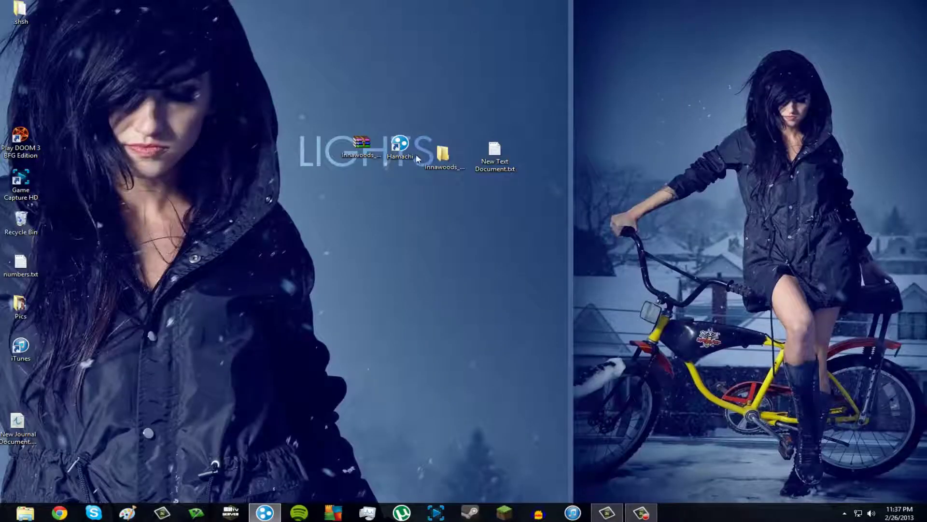
double_click(400, 149)
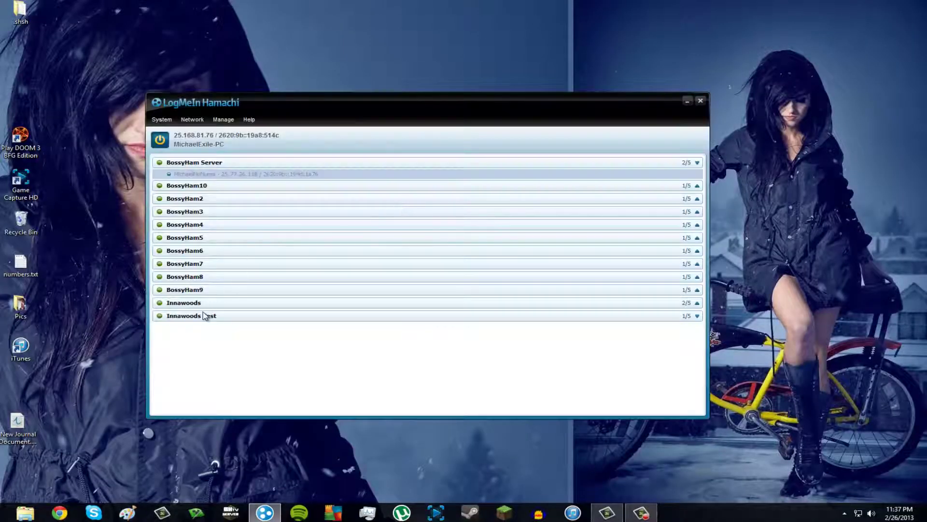
right_click(205, 316)
left_click(231, 353)
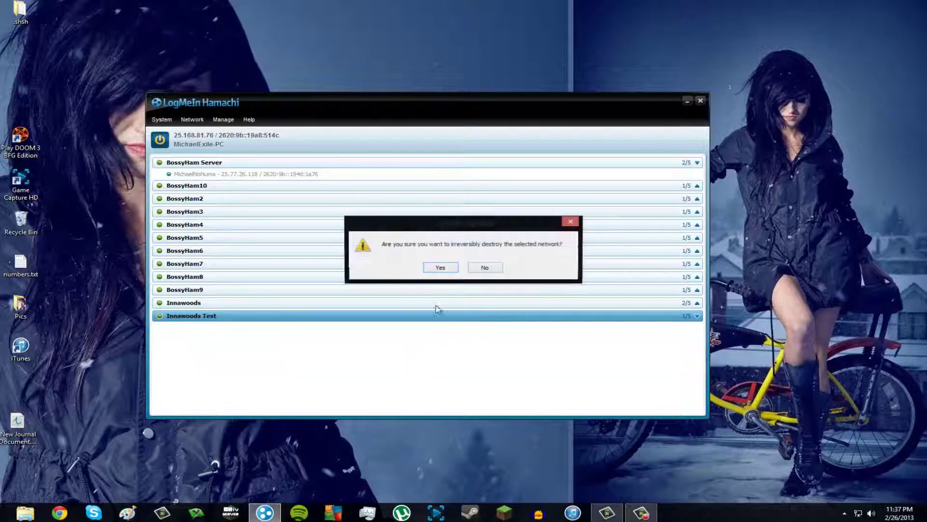
left_click(442, 268)
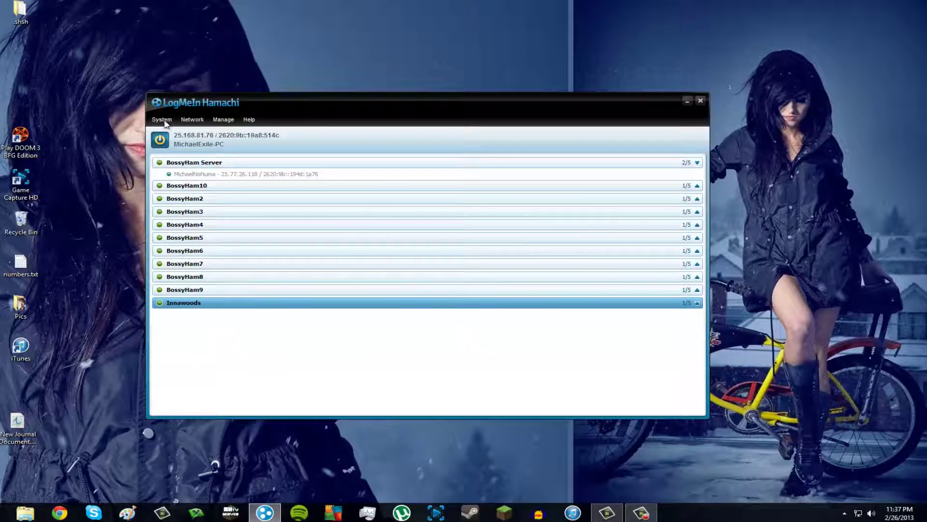
Create a new network named Innawoods Test with an ID and password
left_click(192, 119)
left_click(207, 139)
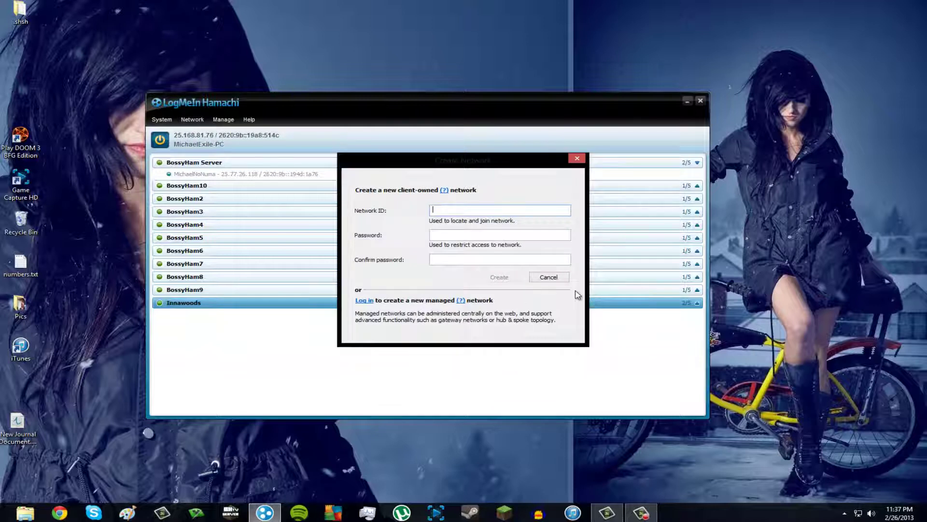
type("Innawoods Test")
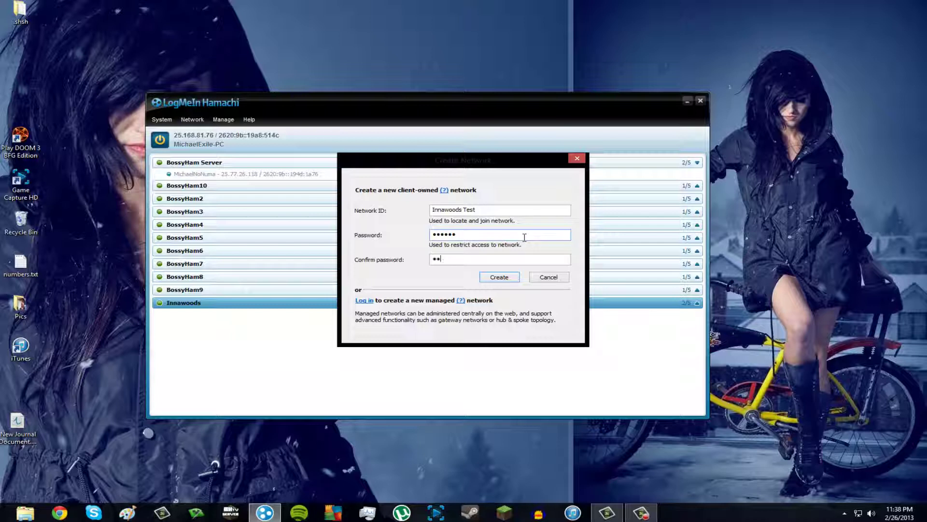
type("••")
left_click(489, 280)
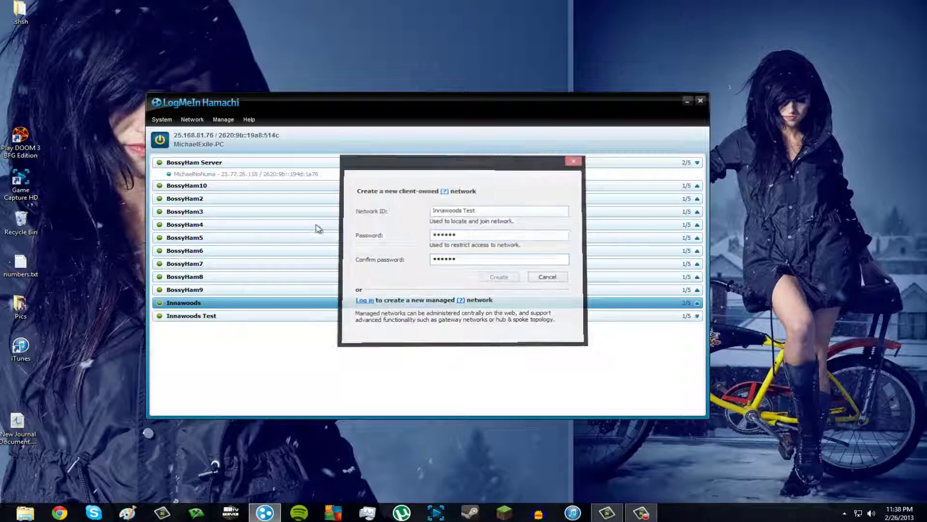
Set Innawoods Test access so no password is required to join
right_click(216, 322)
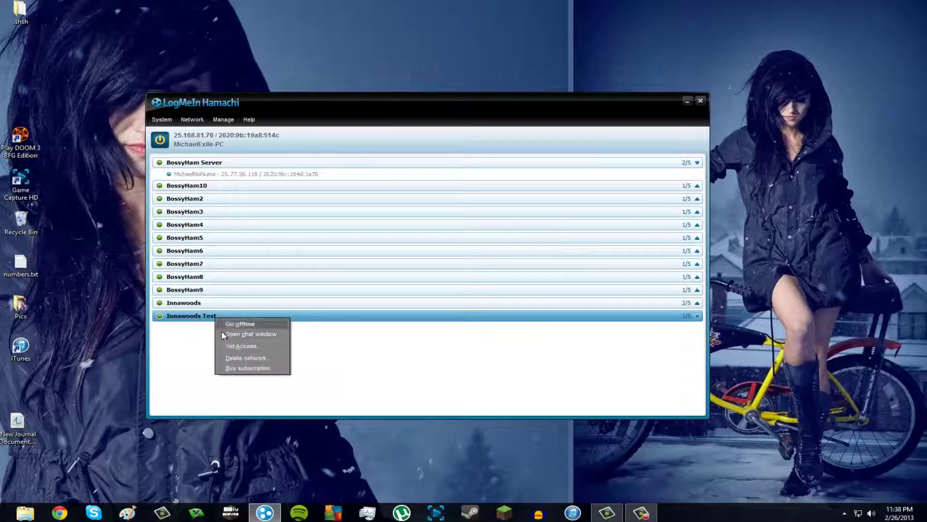
left_click(230, 346)
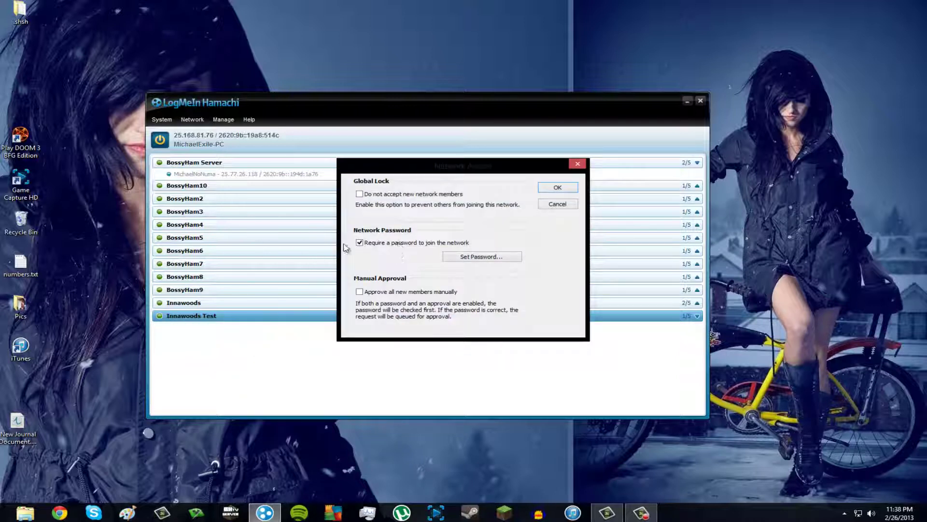
left_click(359, 243)
left_click(556, 187)
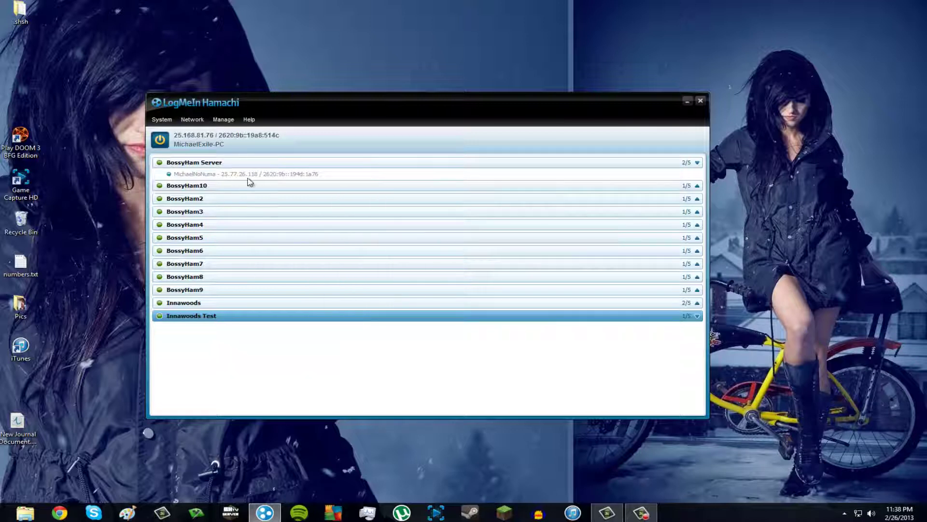
left_click(191, 120)
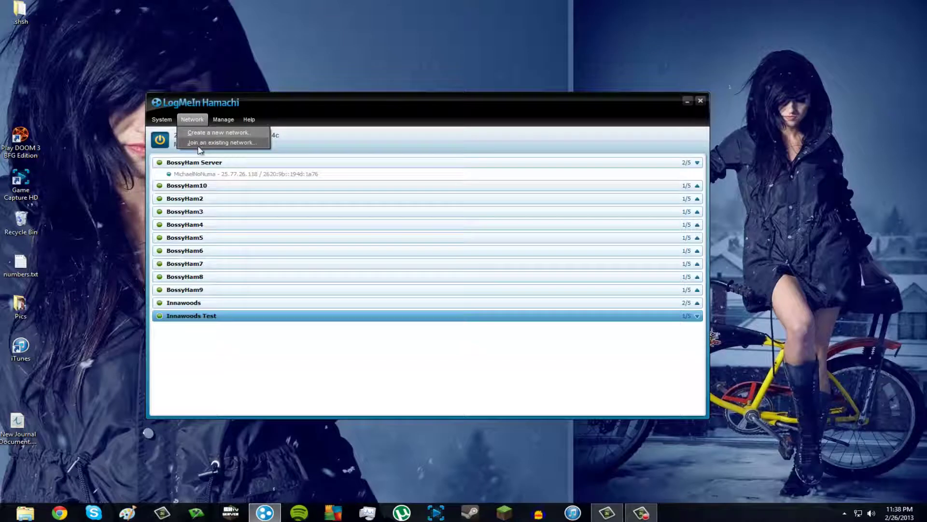
left_click(198, 143)
right_click(480, 233)
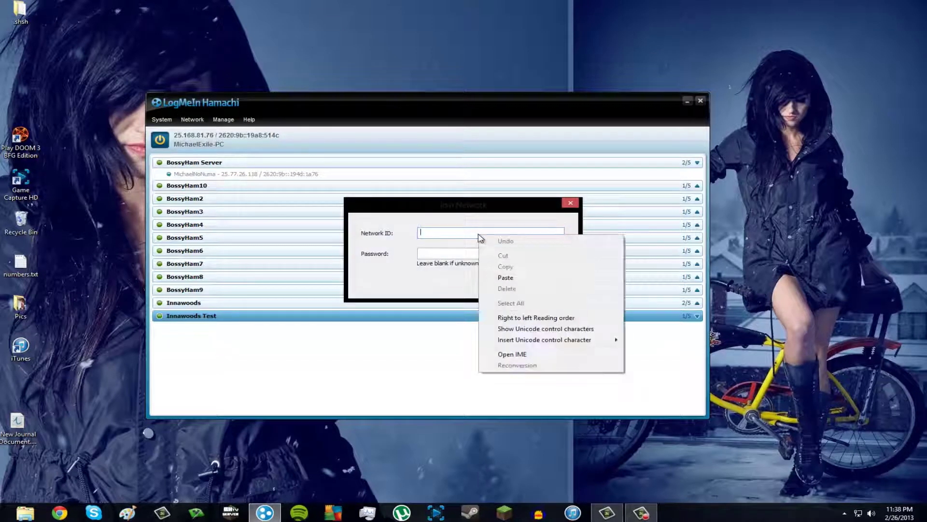
left_click(457, 234)
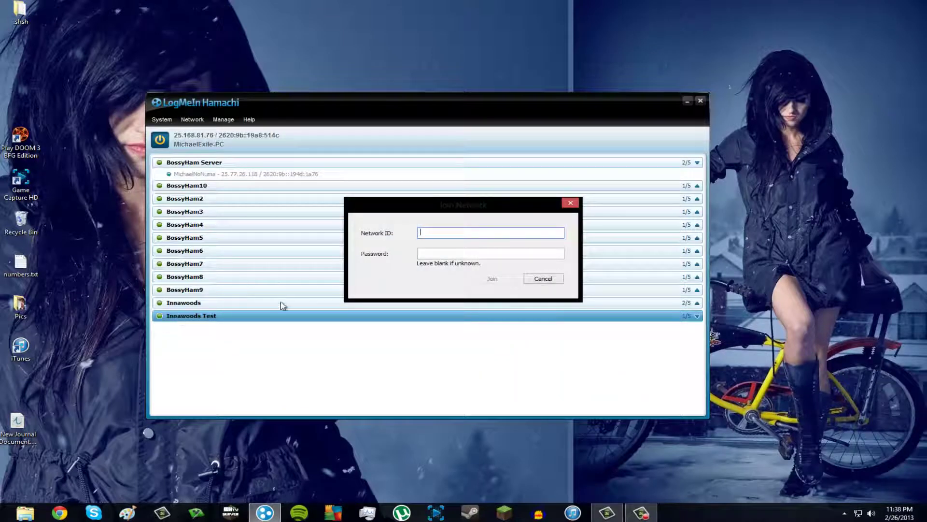
type("Inaw")
key("BackSpace")
key("BackSpace")
type("Test")
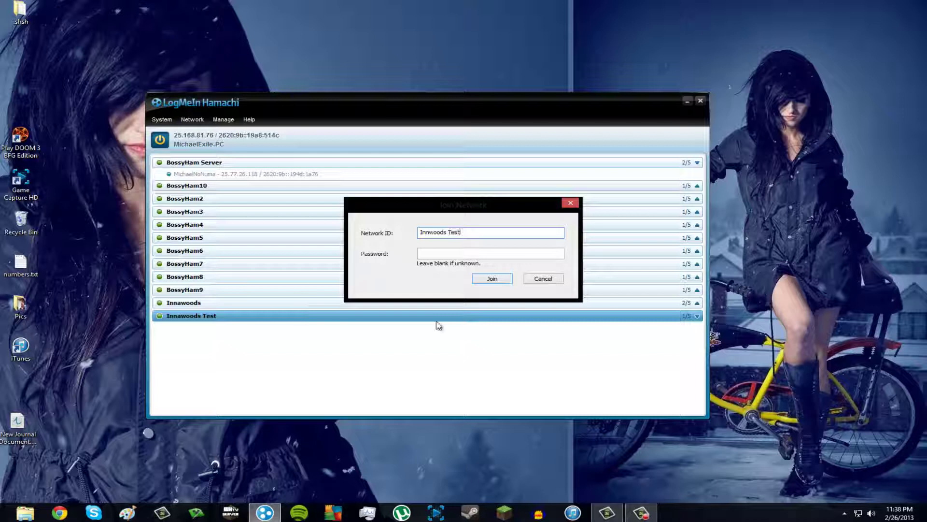
left_click(492, 282)
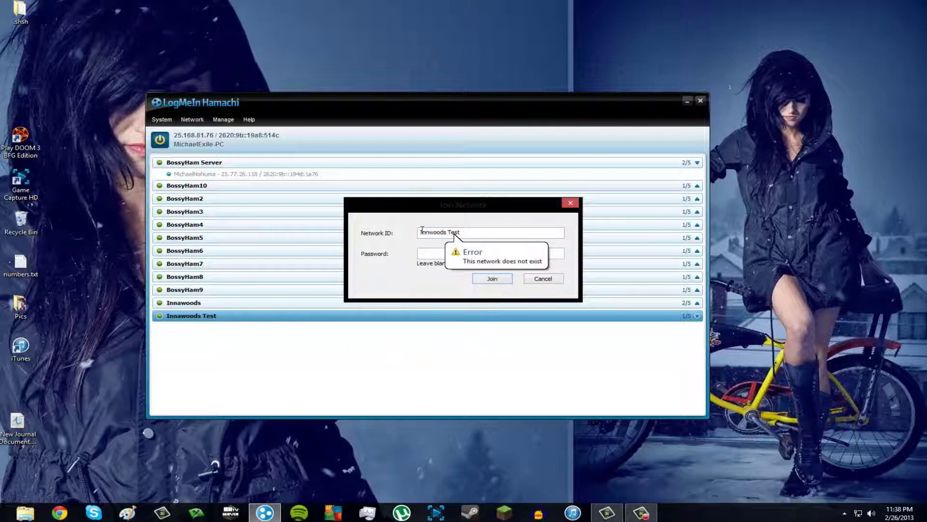
type("a")
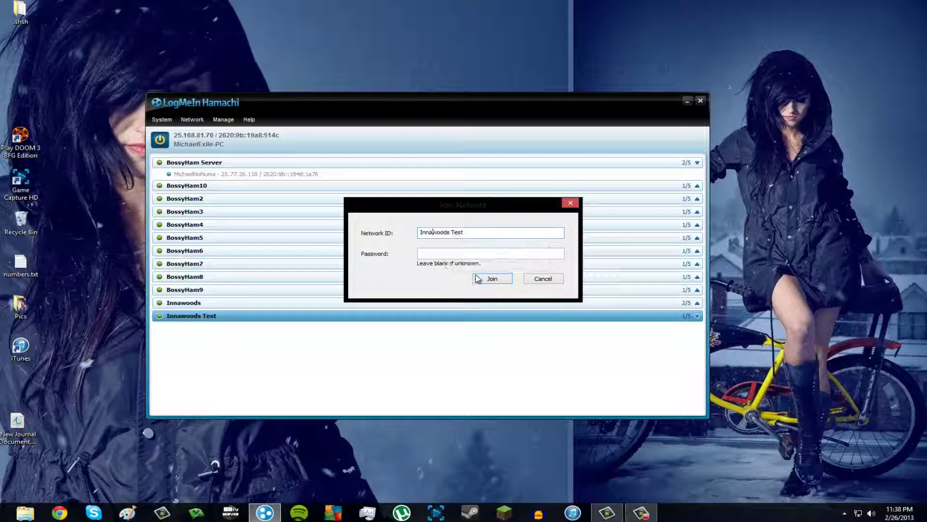
key("Return")
left_click(541, 282)
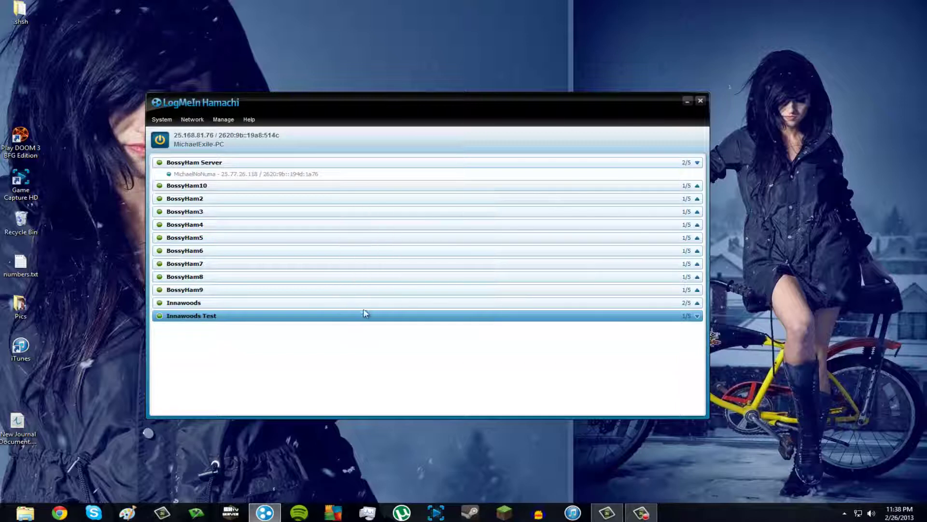
Copy the IPv4 address of the BossyHam Server member
left_click(260, 179)
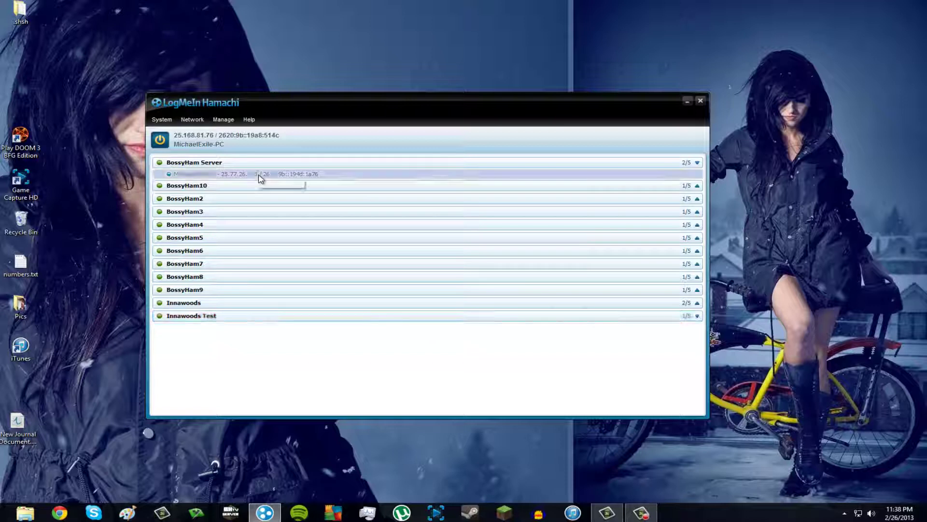
left_click(698, 319)
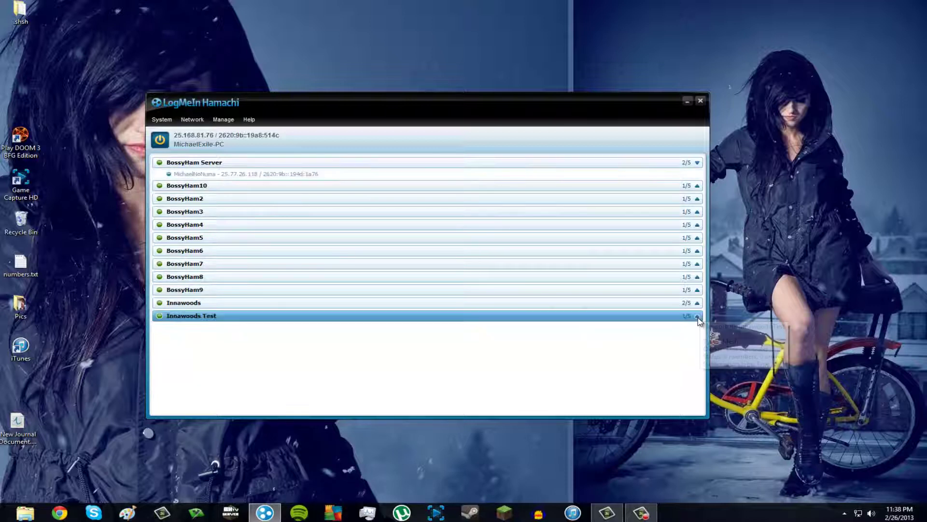
right_click(279, 174)
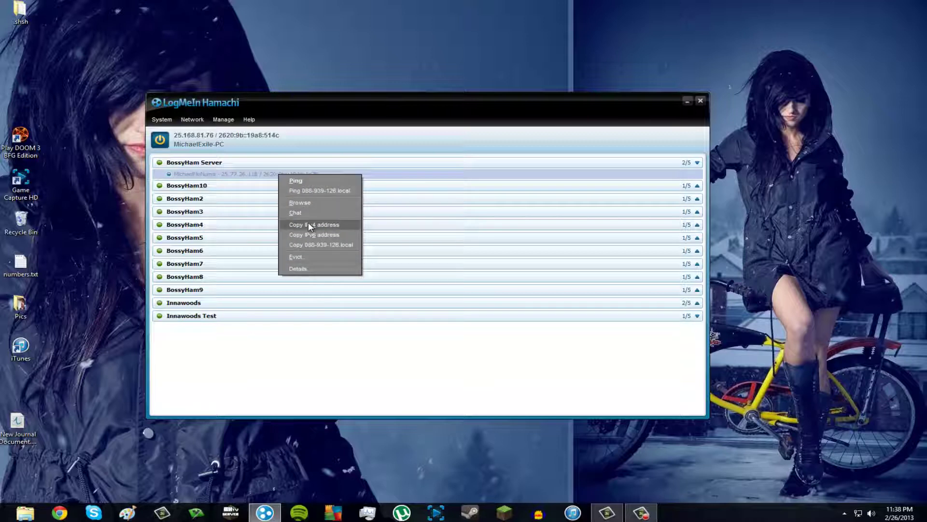
left_click(309, 225)
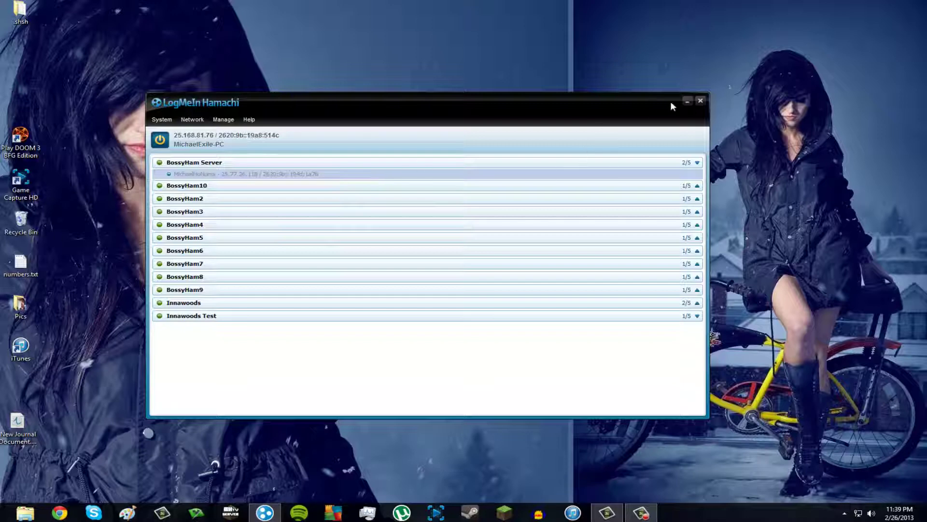
Reopen Hamachi, toggle Innawoods Test offline and back online, and expand the Innawoods network
left_click(686, 101)
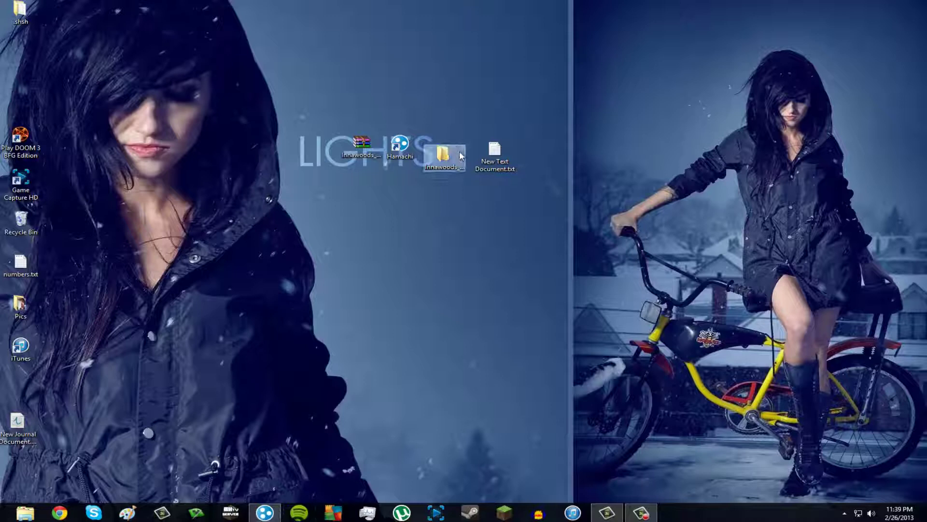
left_click(460, 153)
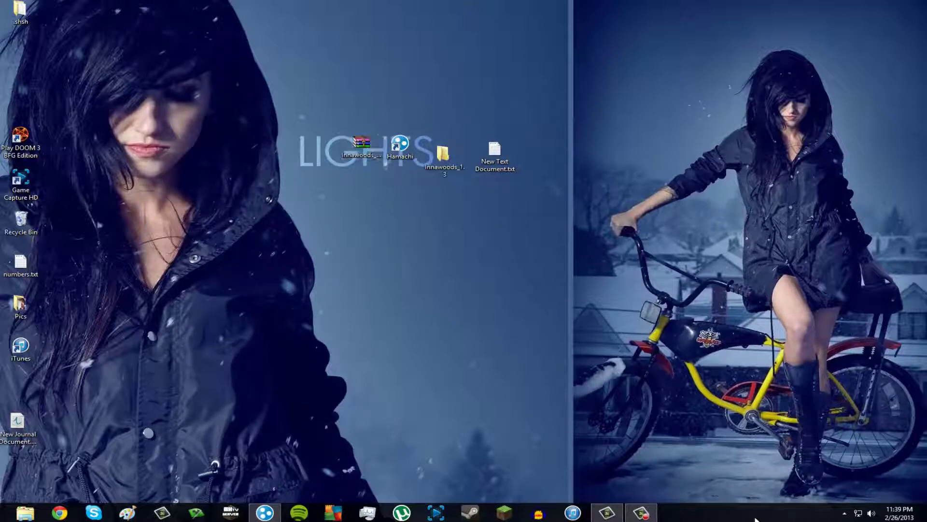
double_click(398, 142)
left_click(699, 315)
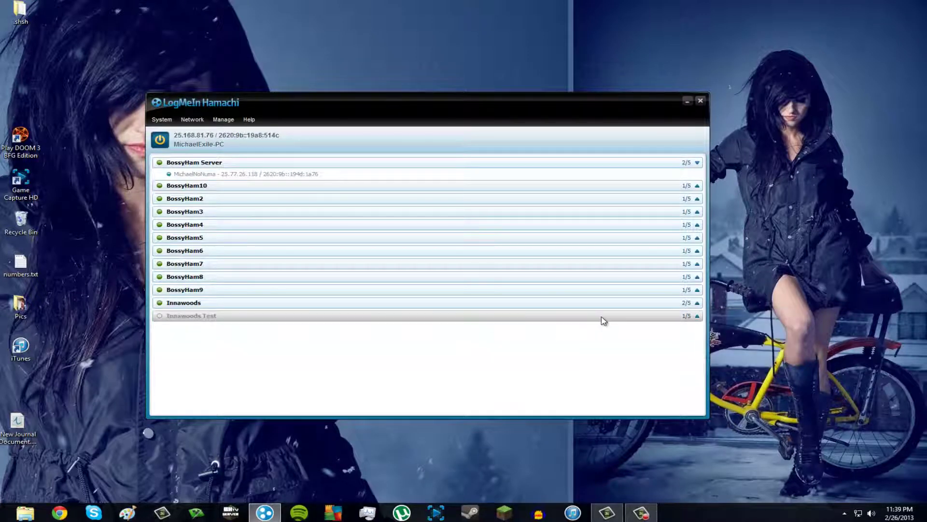
double_click(552, 316)
mouse_move(427, 317)
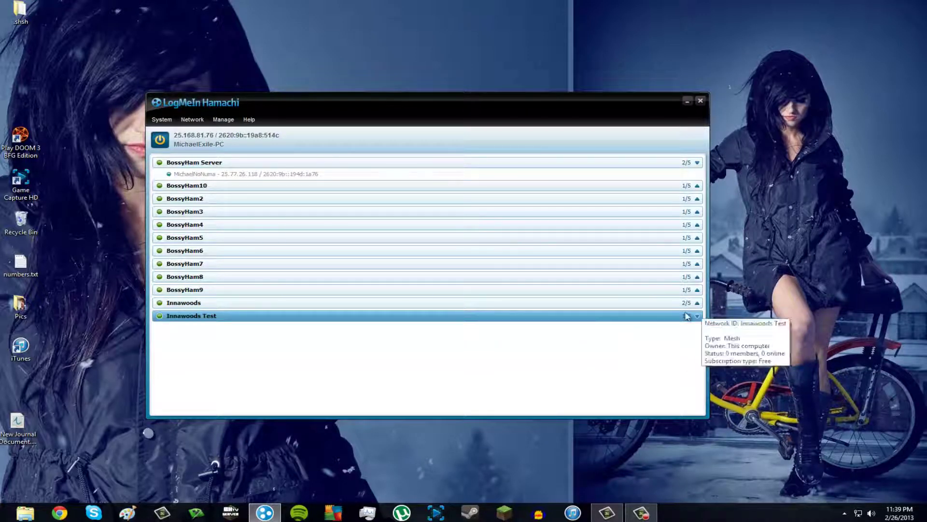
left_click(257, 305)
left_click(698, 304)
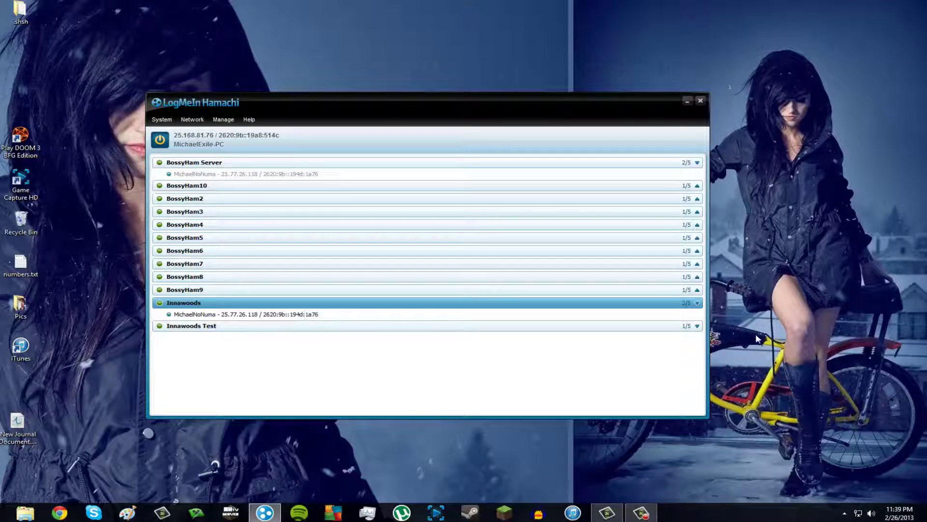
Open the Innawoods folder, search 'innawoods' in Google and open its Game Jolt page
left_click(687, 101)
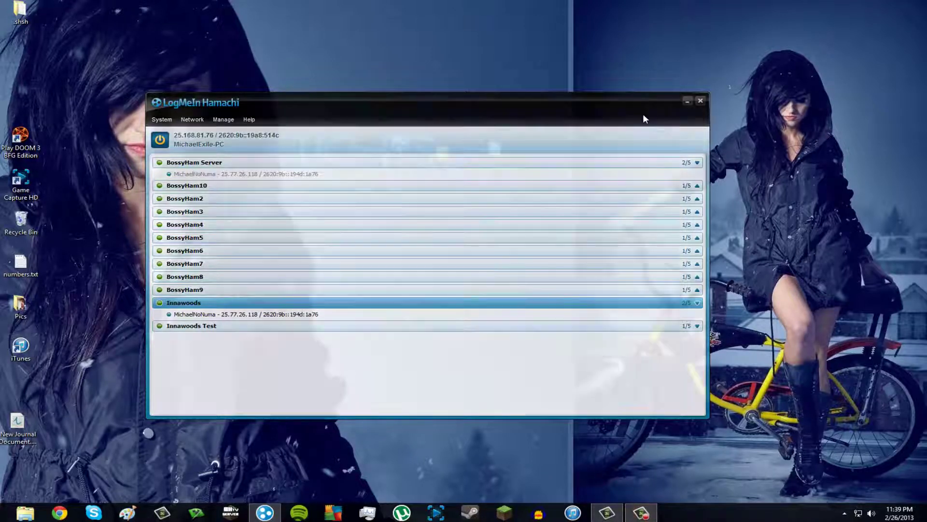
double_click(460, 163)
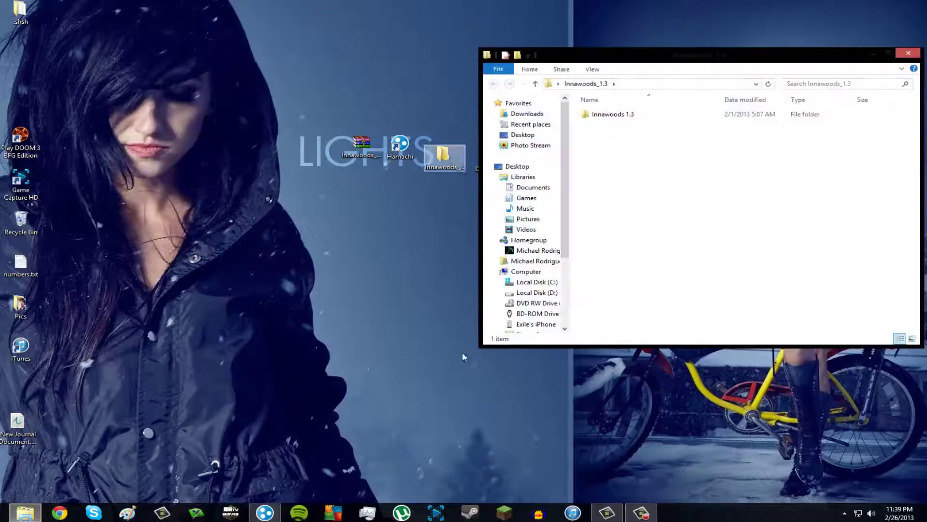
left_click(59, 513)
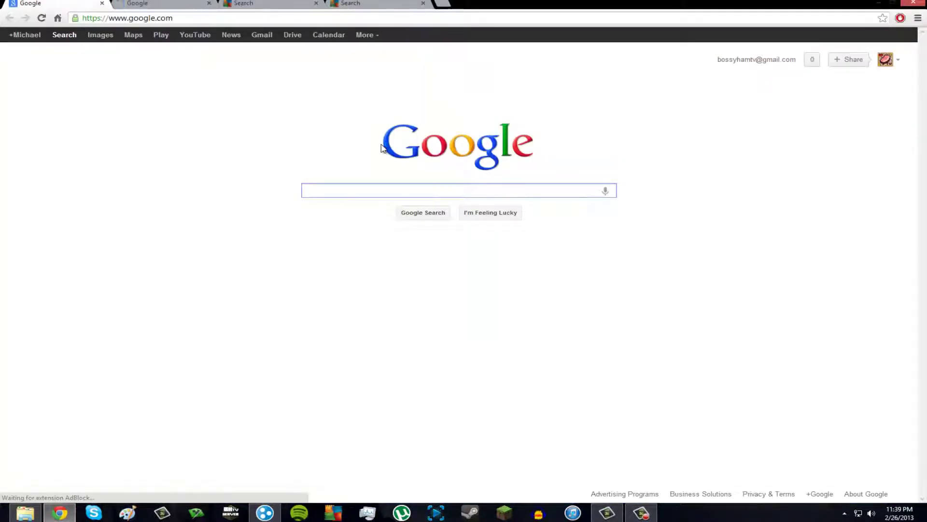
type("innawoods")
key("Return")
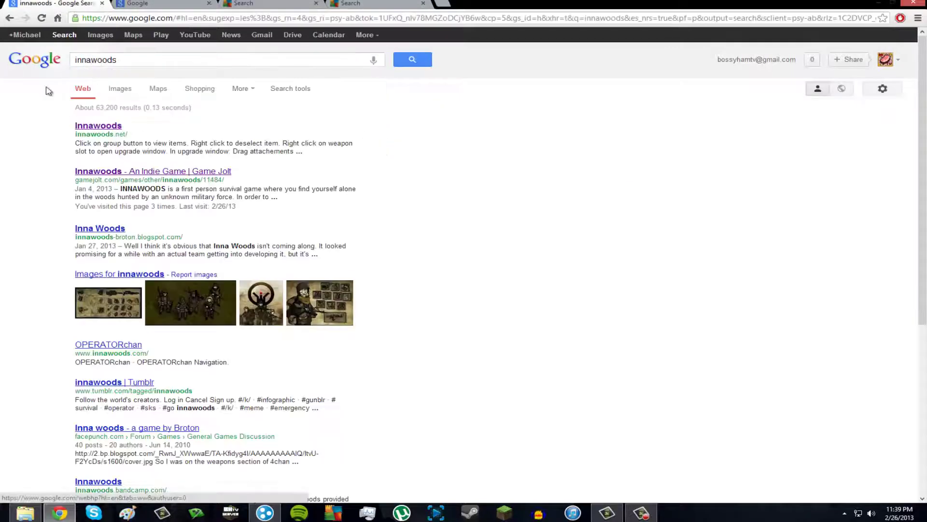
left_click_drag(250, 171, 83, 174)
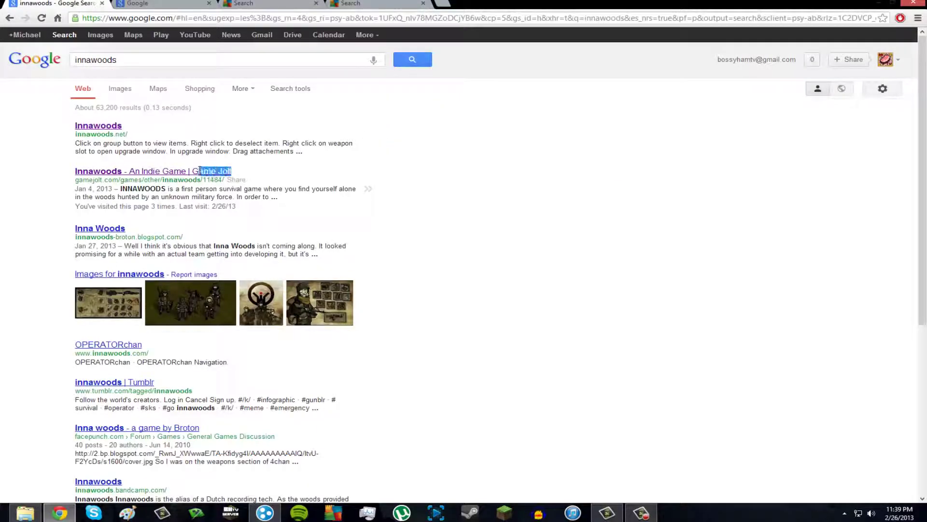
left_click(84, 175)
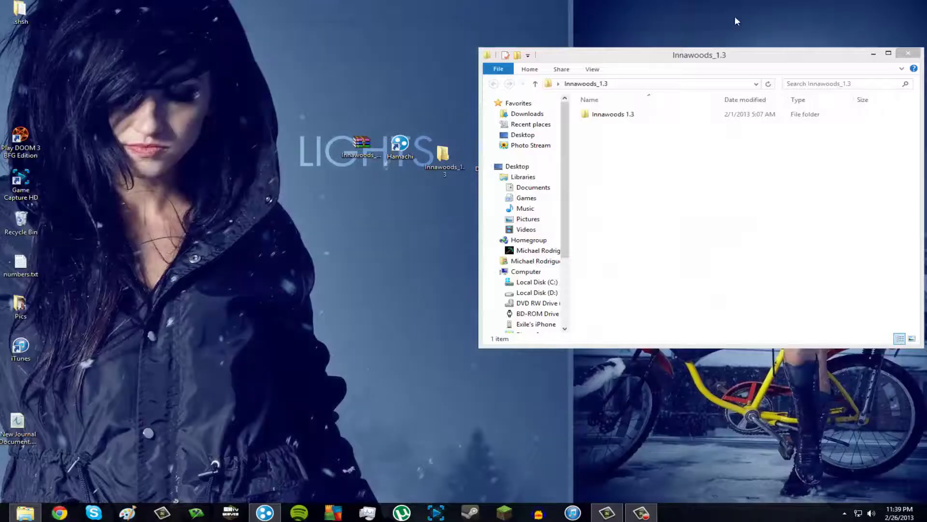
Open the Innawoods 1.3 subfolder and launch Innawoods.exe
double_click(610, 116)
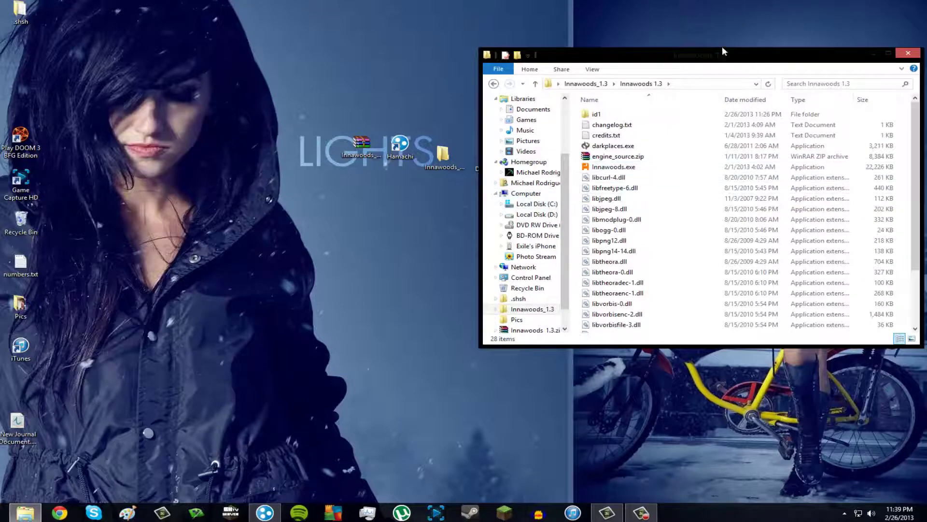
left_click_drag(722, 50, 543, 122)
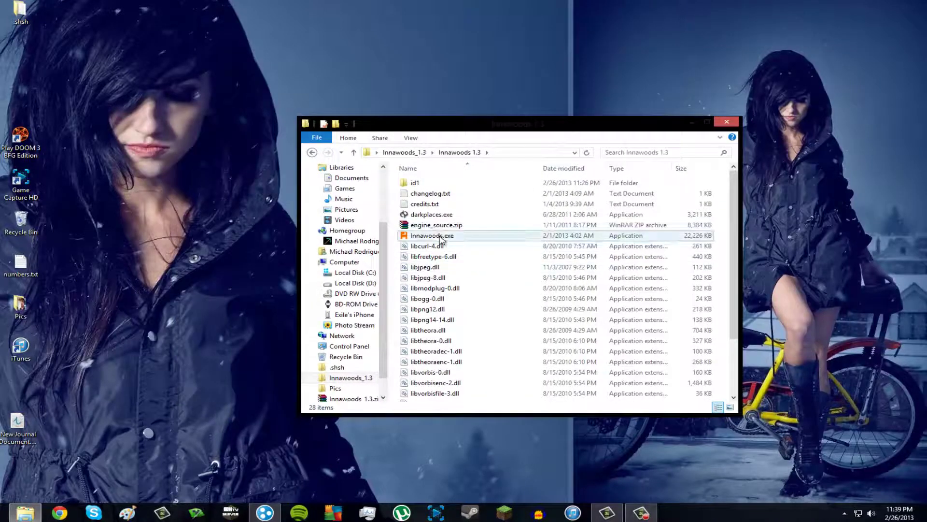
right_click(428, 236)
left_click(429, 236)
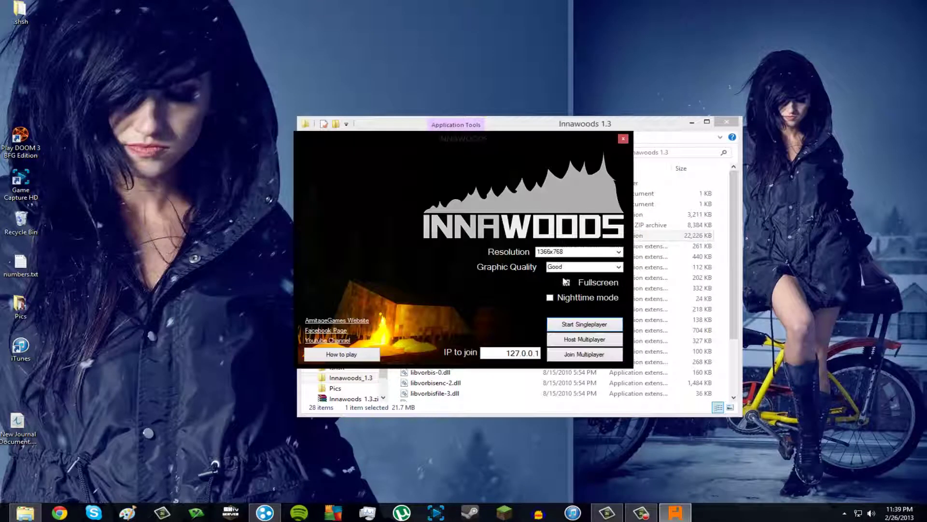
left_click(567, 283)
left_click_drag(497, 353, 540, 353)
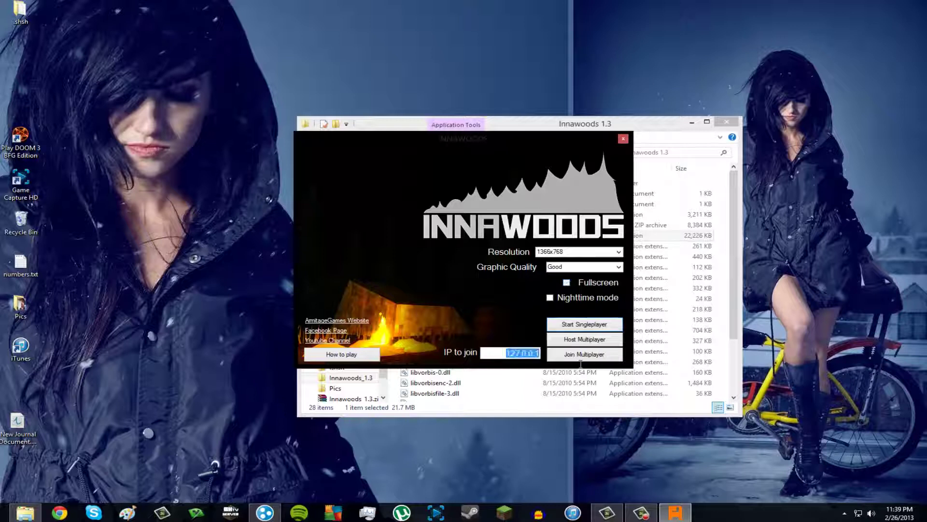
left_click(500, 351)
left_click_drag(482, 353, 520, 348)
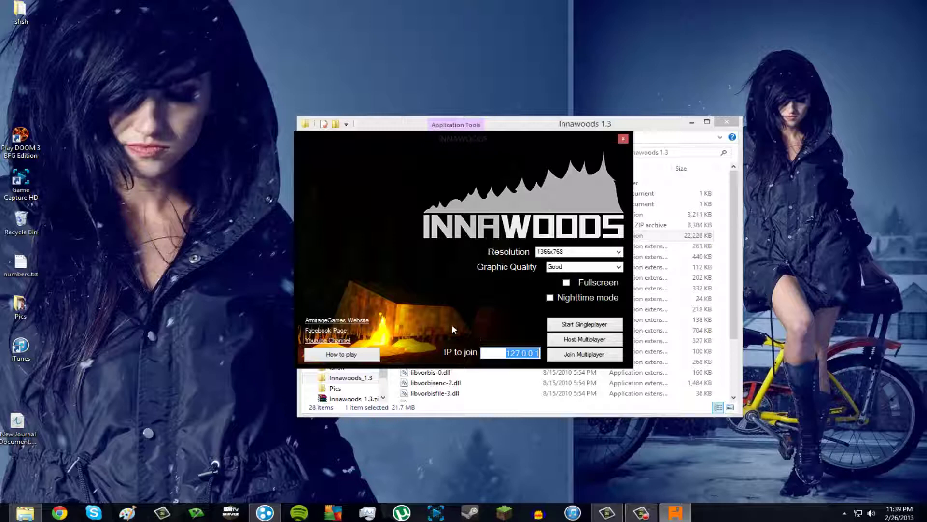
right_click(500, 357)
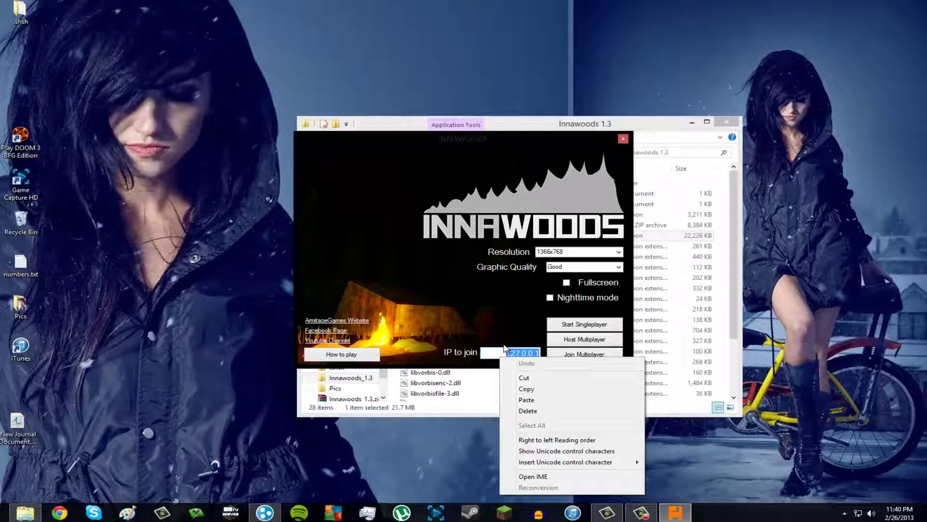
left_click(493, 327)
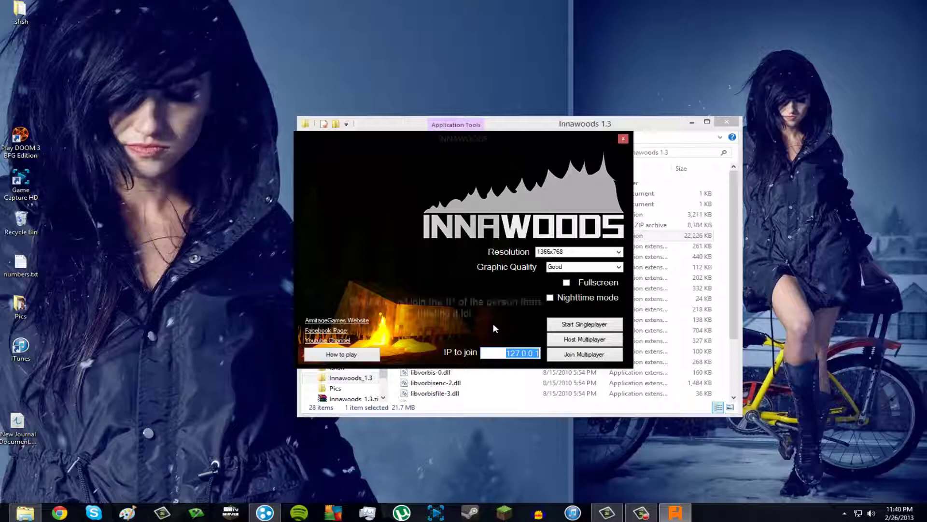
right_click(506, 354)
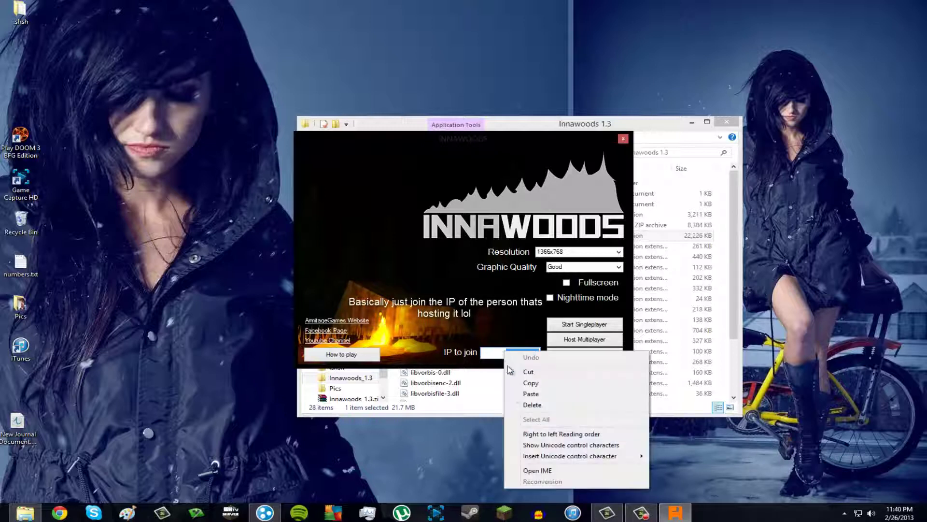
left_click(532, 393)
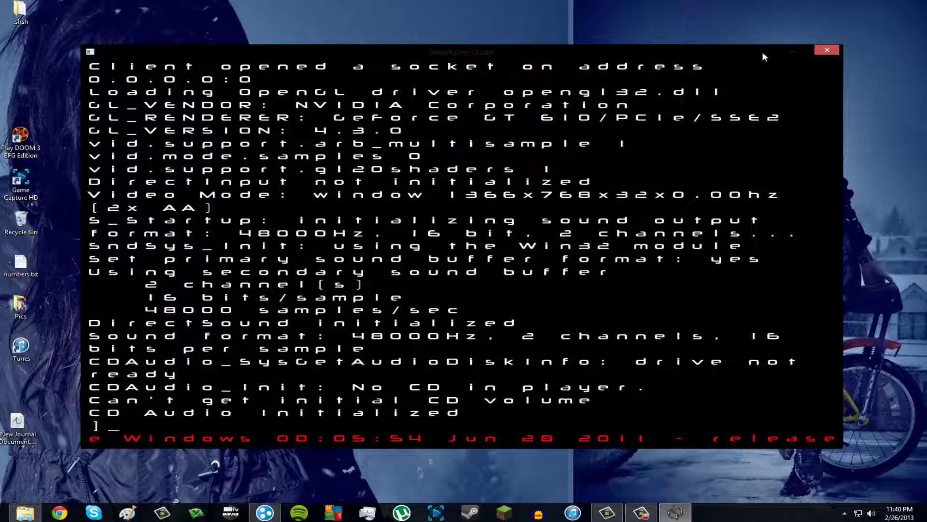
Quit the stalled DarkPlaces console, relaunch Innawoods and host a multiplayer game
left_click(824, 54)
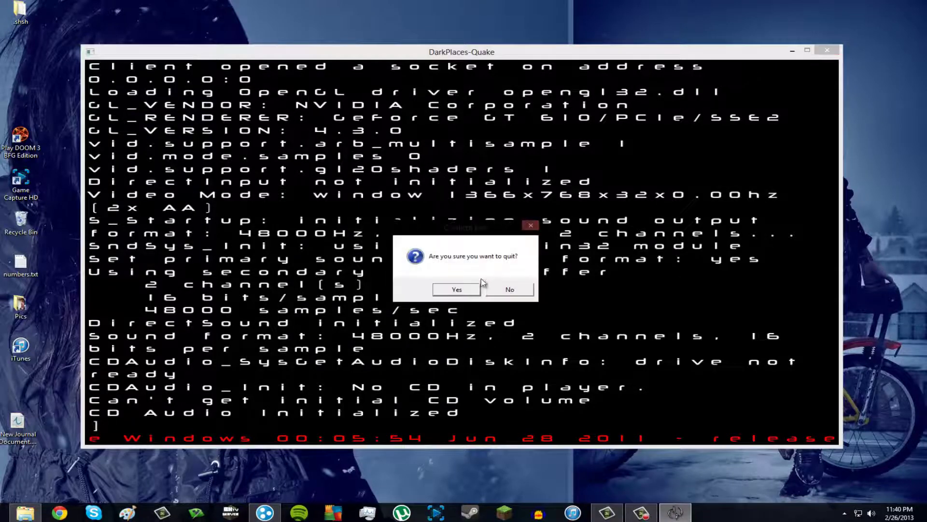
left_click(469, 288)
double_click(491, 241)
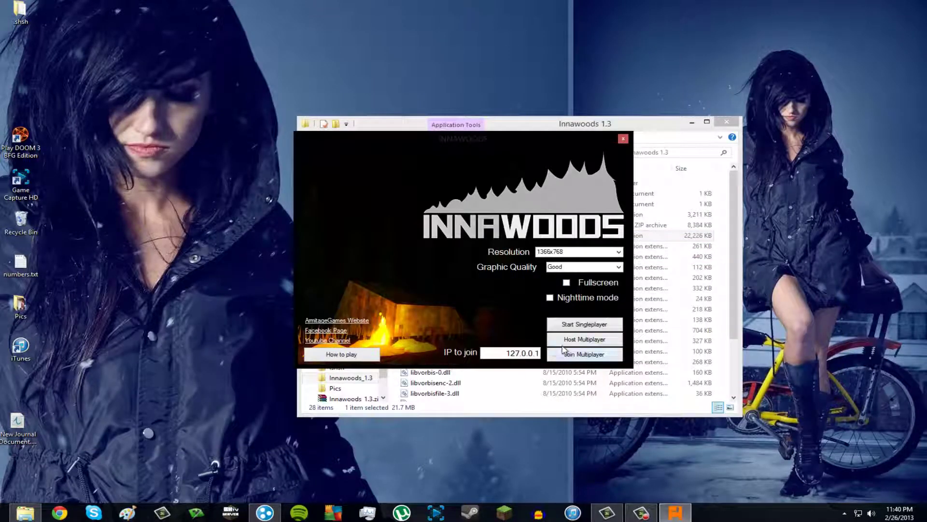
left_click(566, 340)
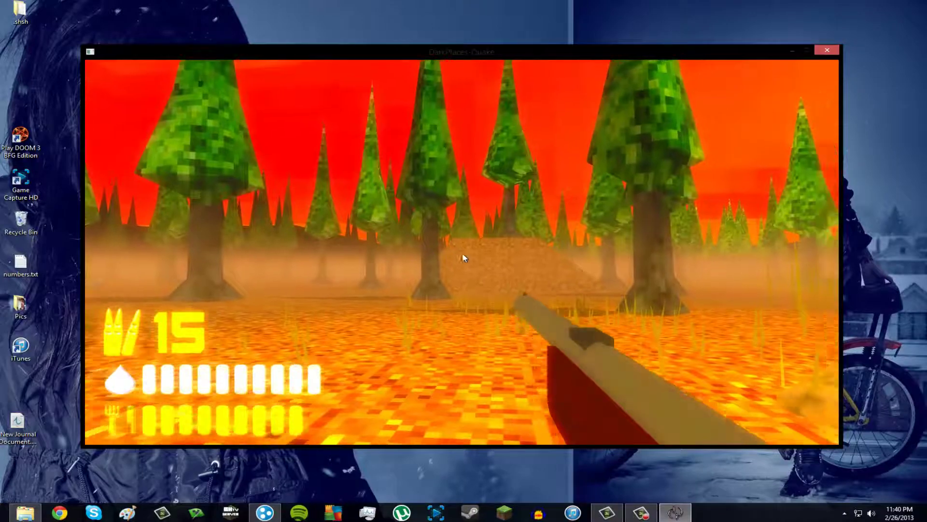
Walk forward through the forest over the leaf mound, past the campfire and trees into tall grass
key("w")
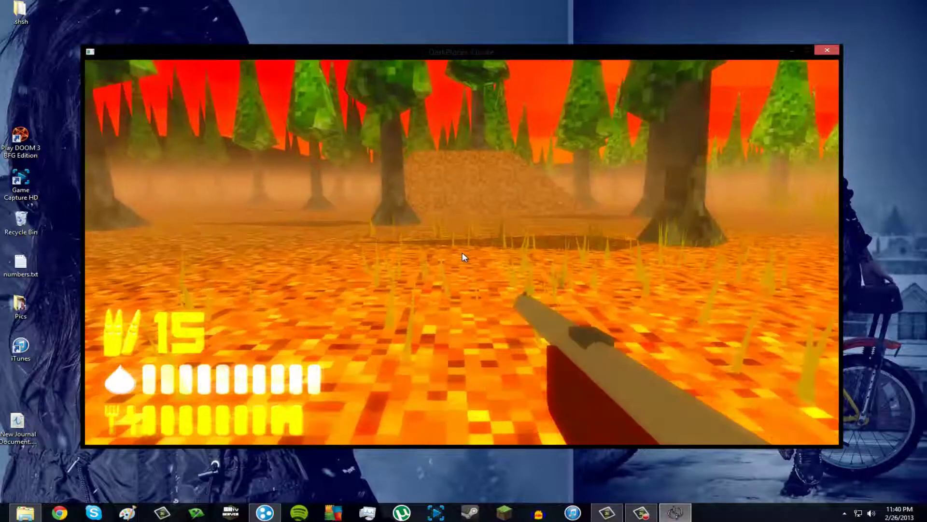
key("w")
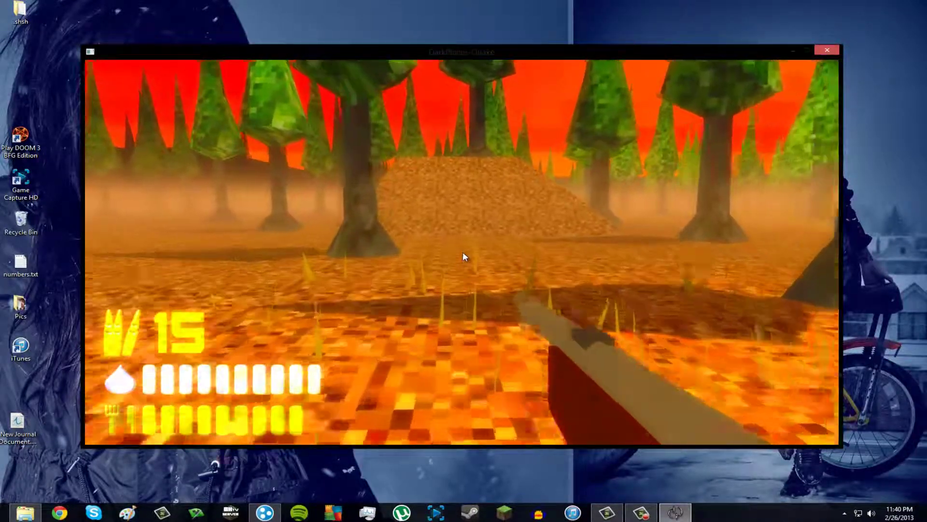
key("w")
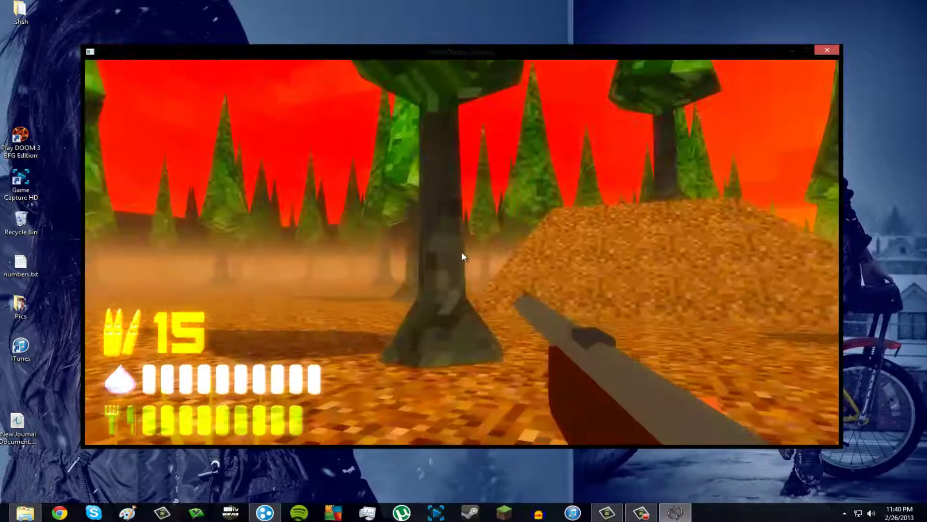
key("w")
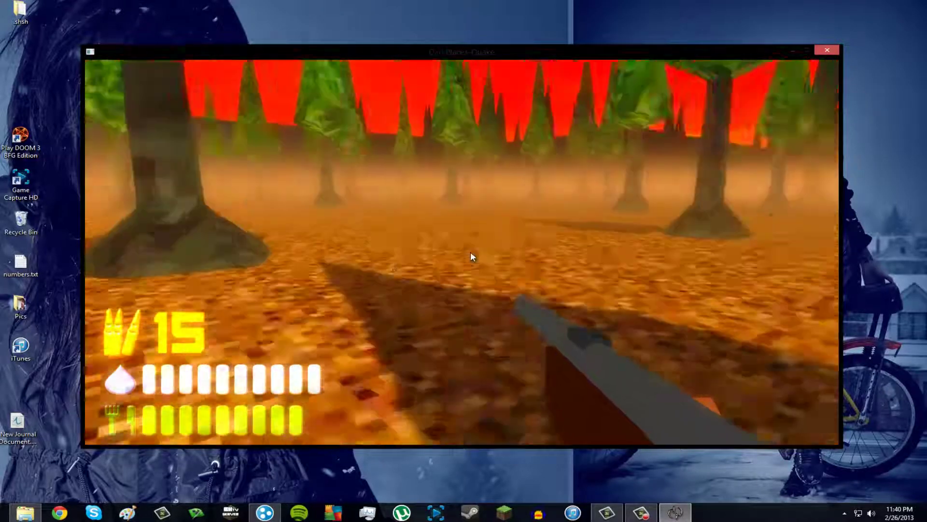
key("w")
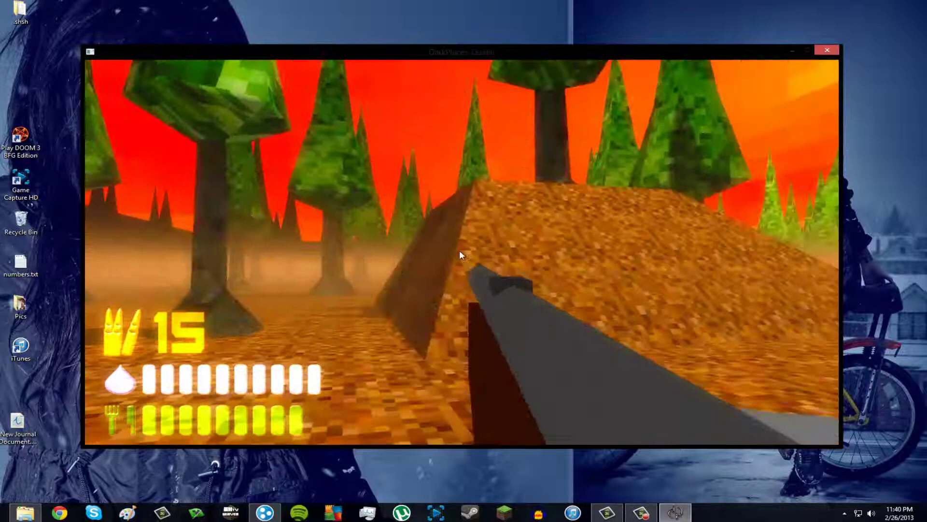
key("w")
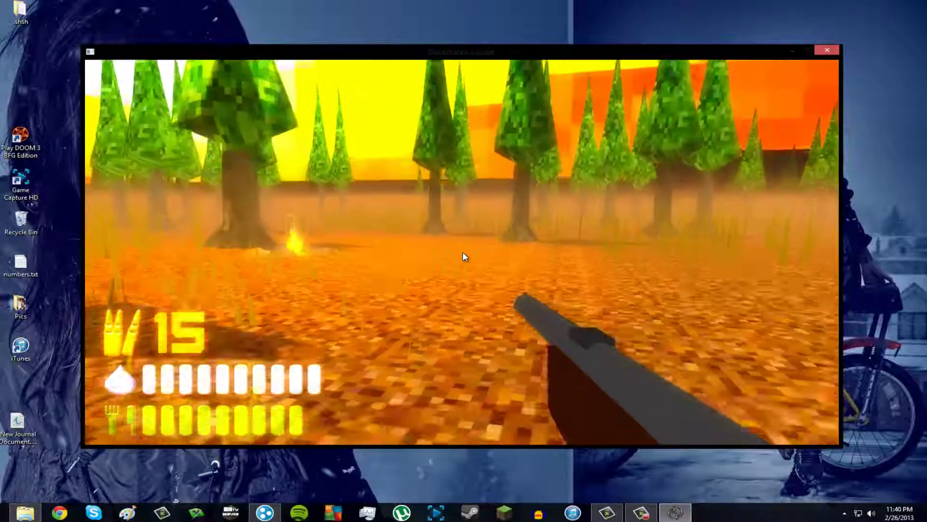
key("w")
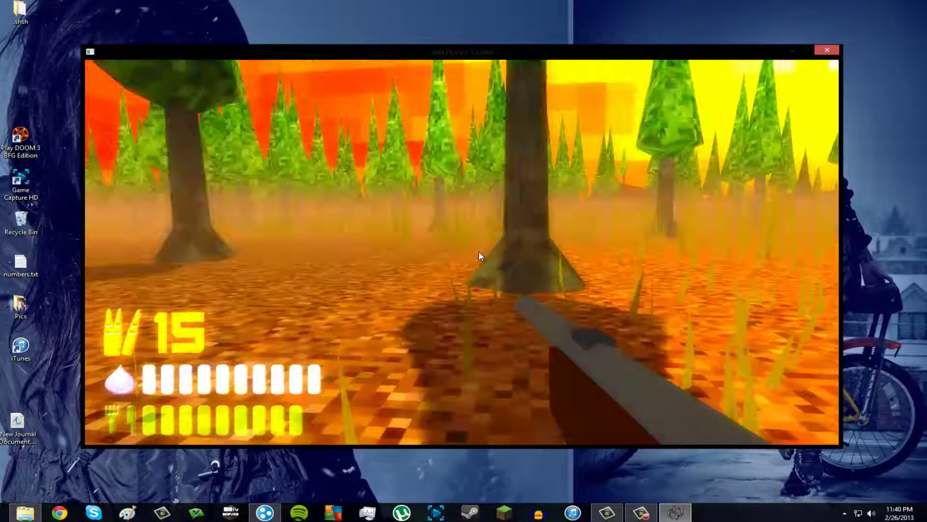
key("w")
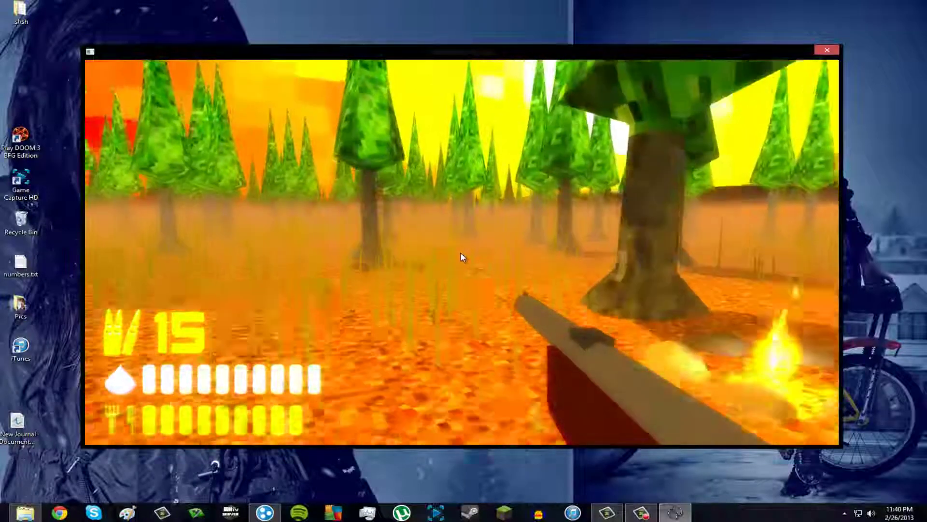
key("w")
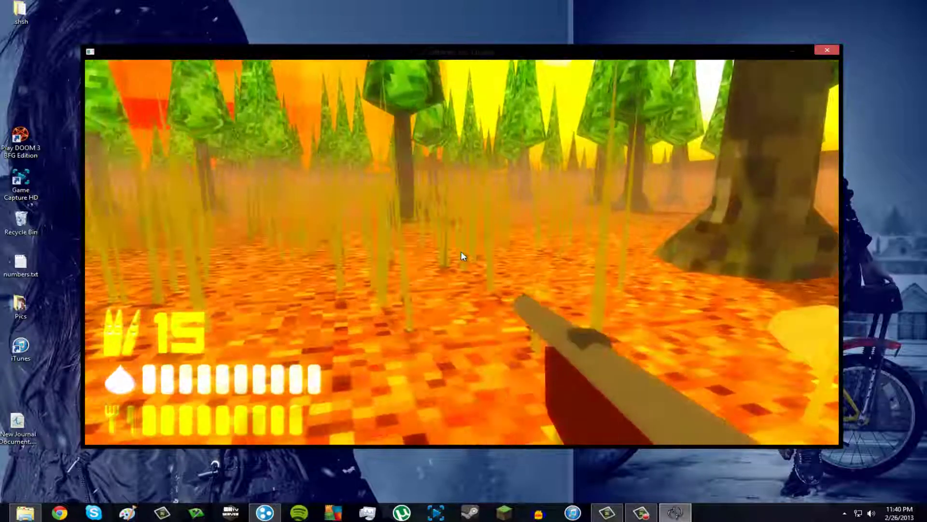
key("w")
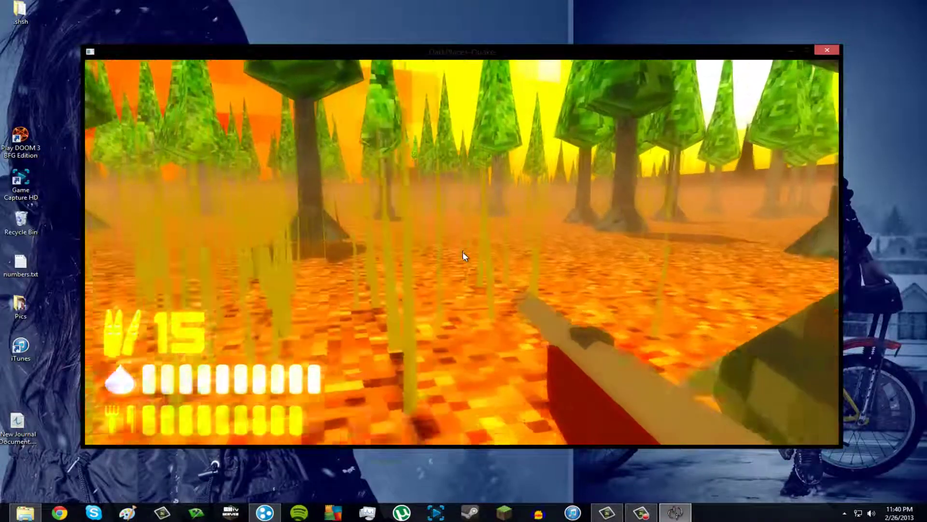
key("w")
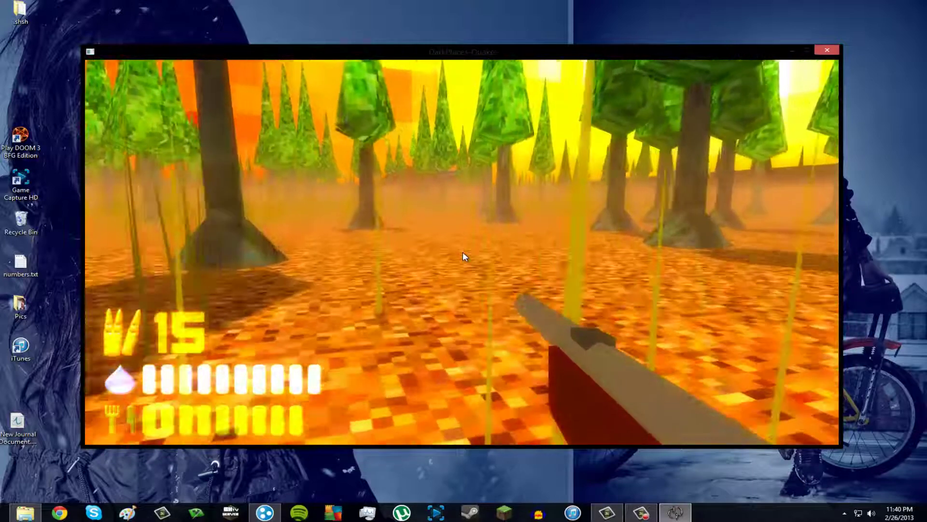
key("w")
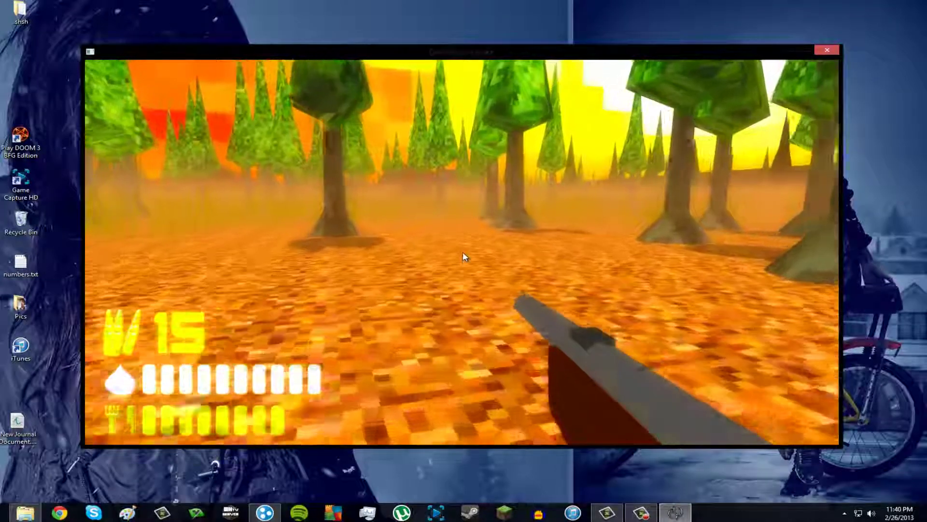
key("w")
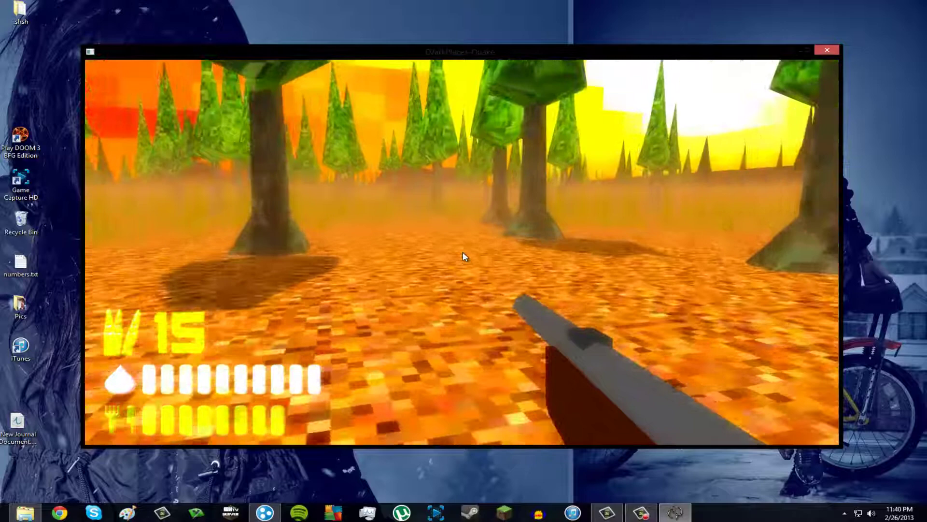
key("w")
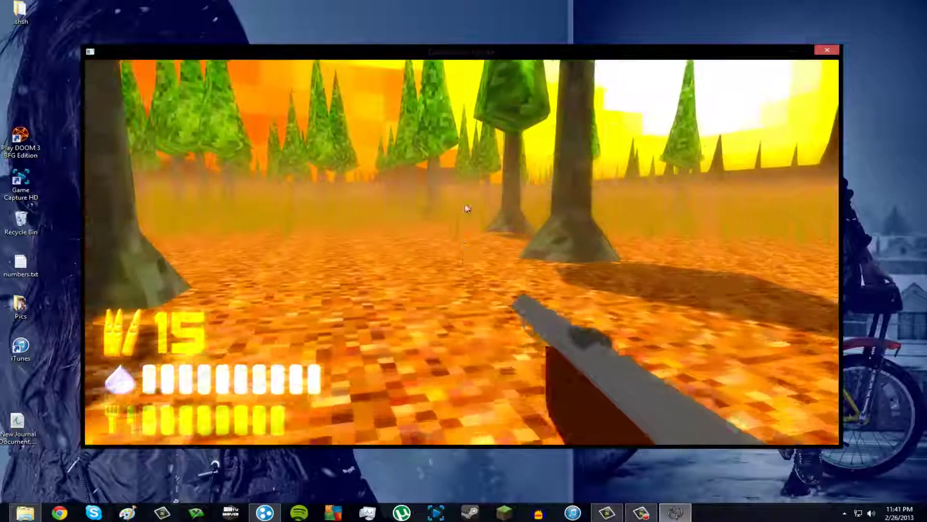
key("w")
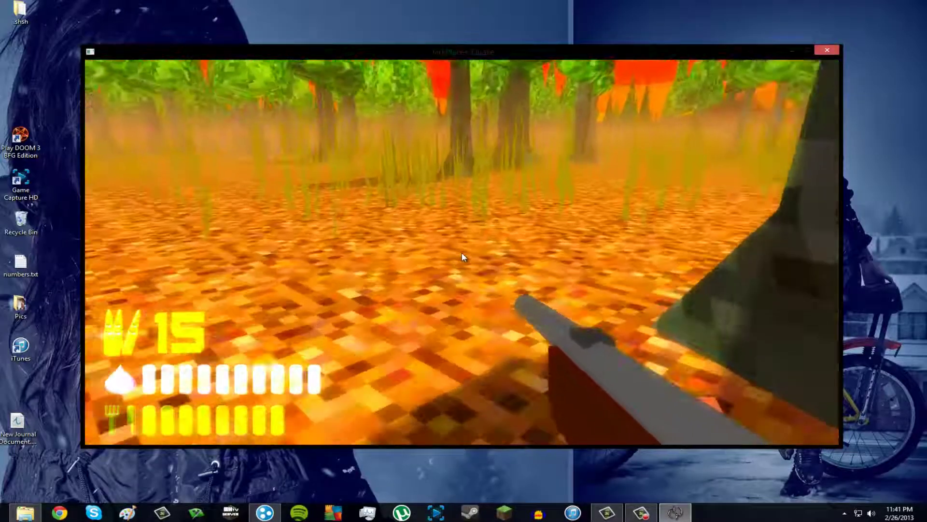
key("w")
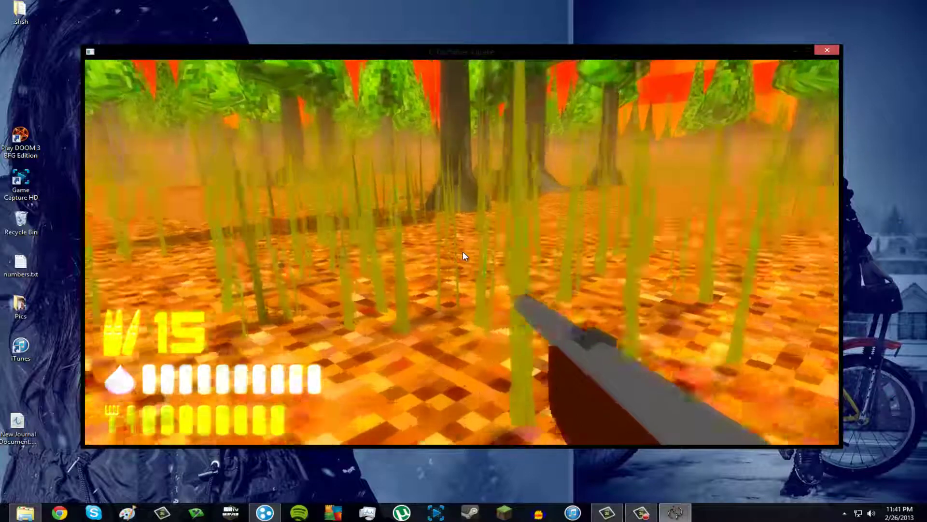
key("w")
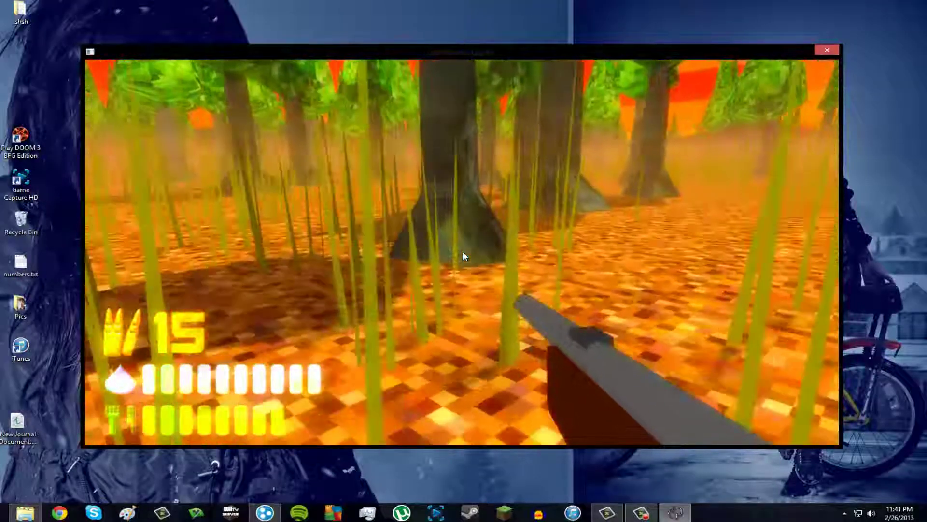
key("w")
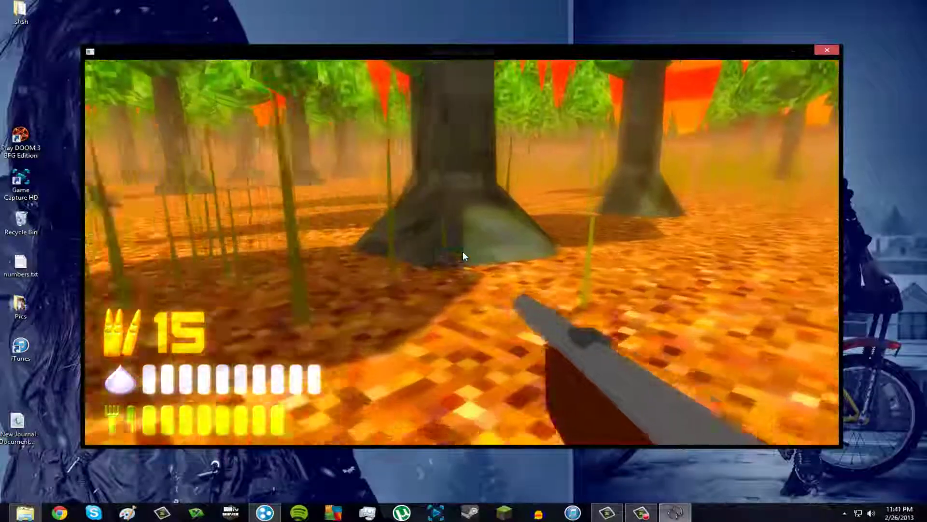
key("d")
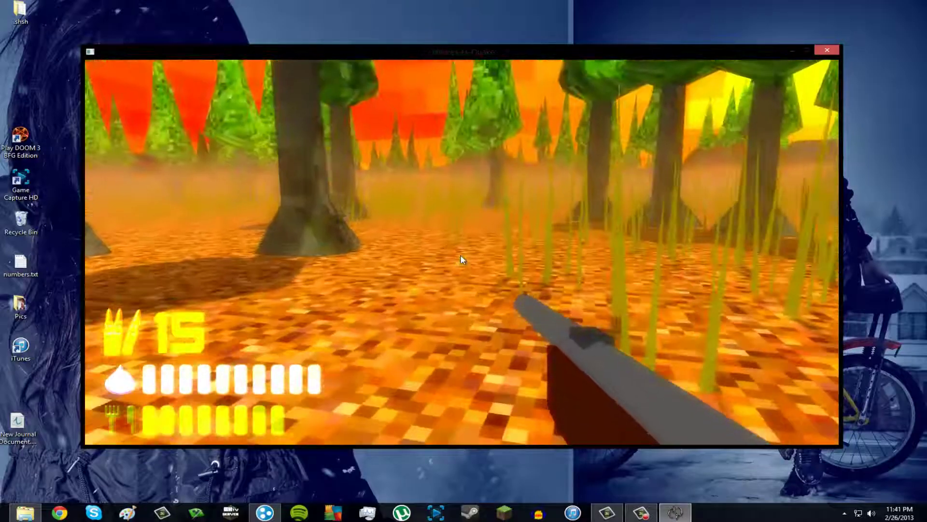
key("w")
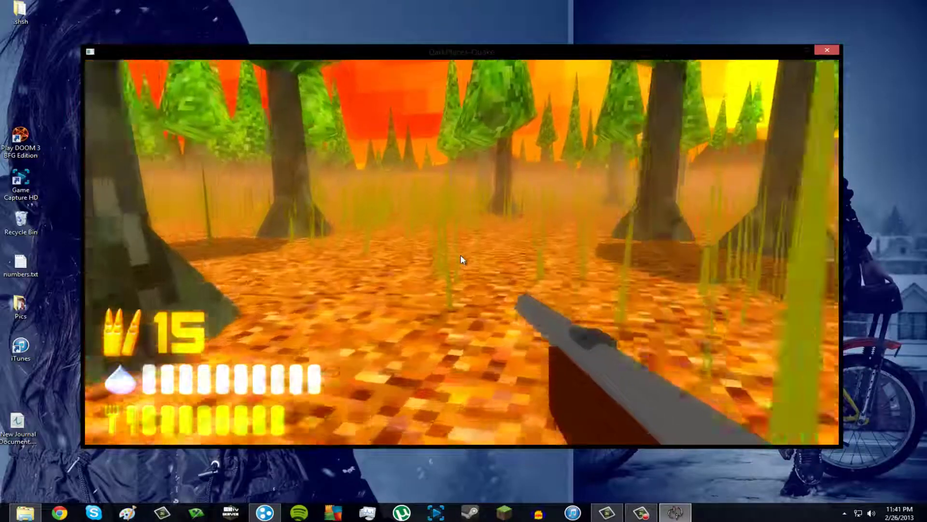
key("w")
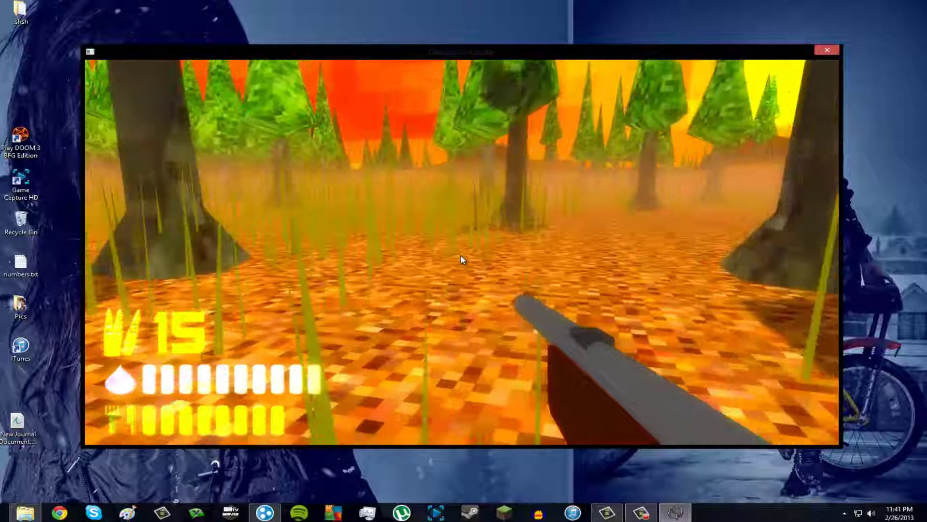
key("w")
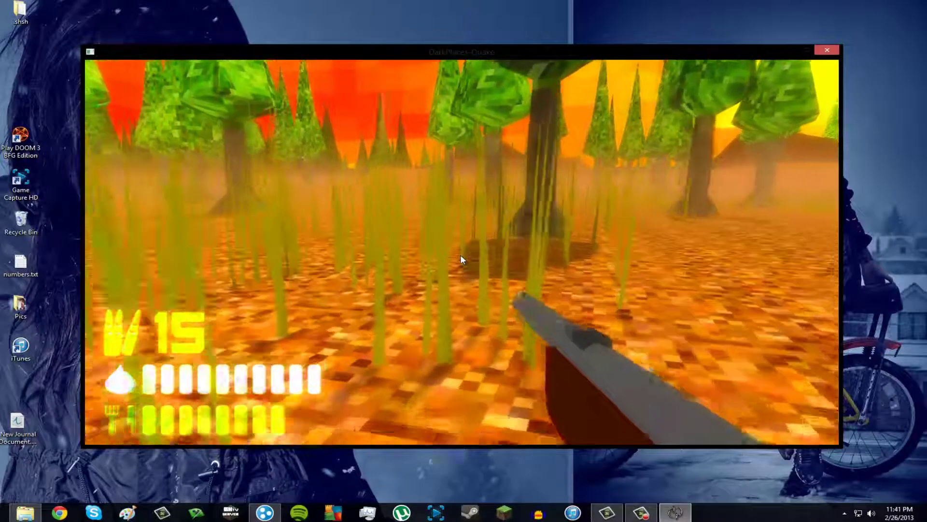